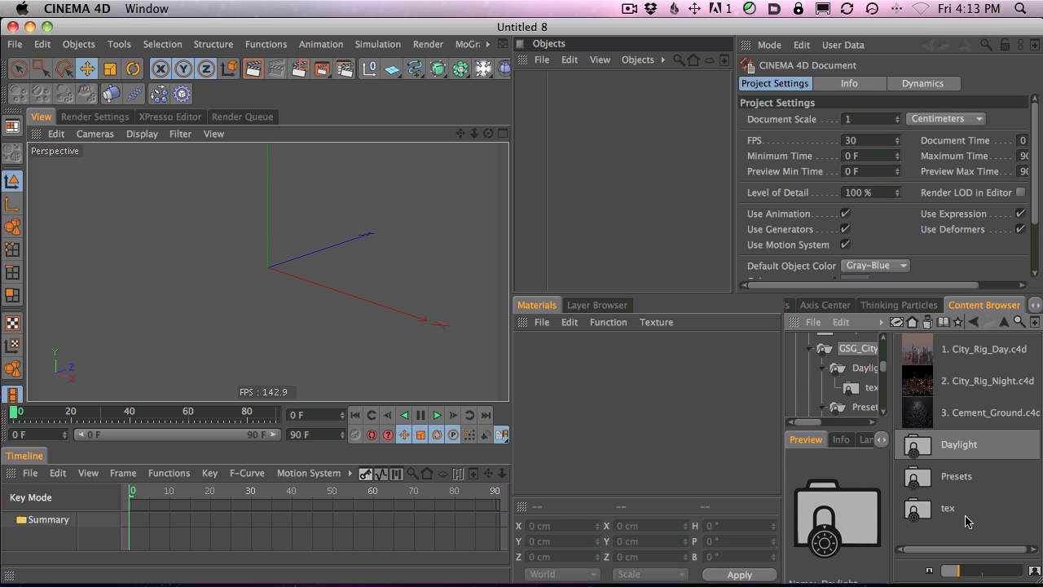
- Load the City_Rig_Day.c4d preset from the GSG_City library, frame the whole city and render the view
left_click(809, 348)
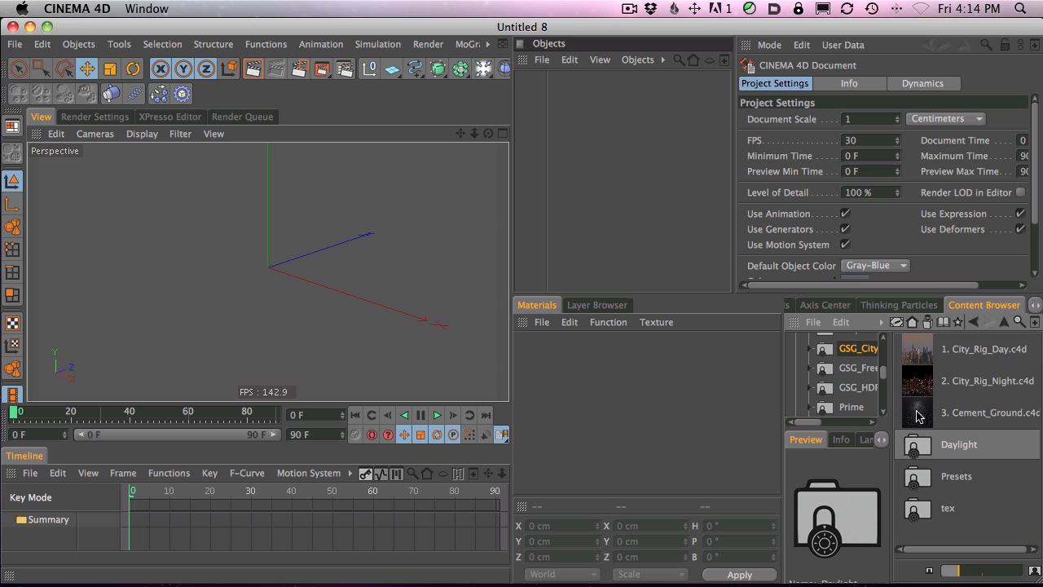
left_click(928, 482)
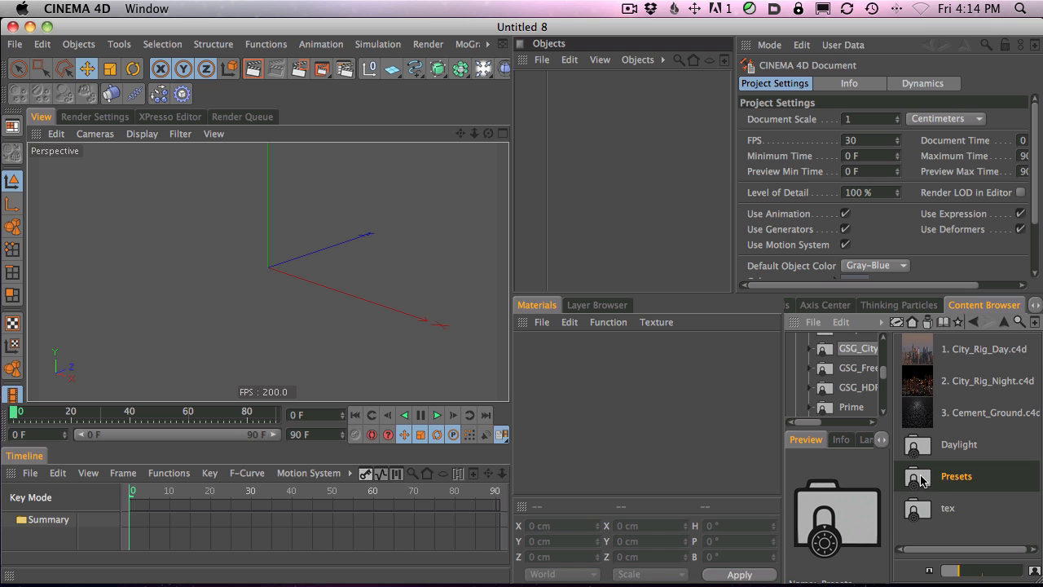
double_click(923, 362)
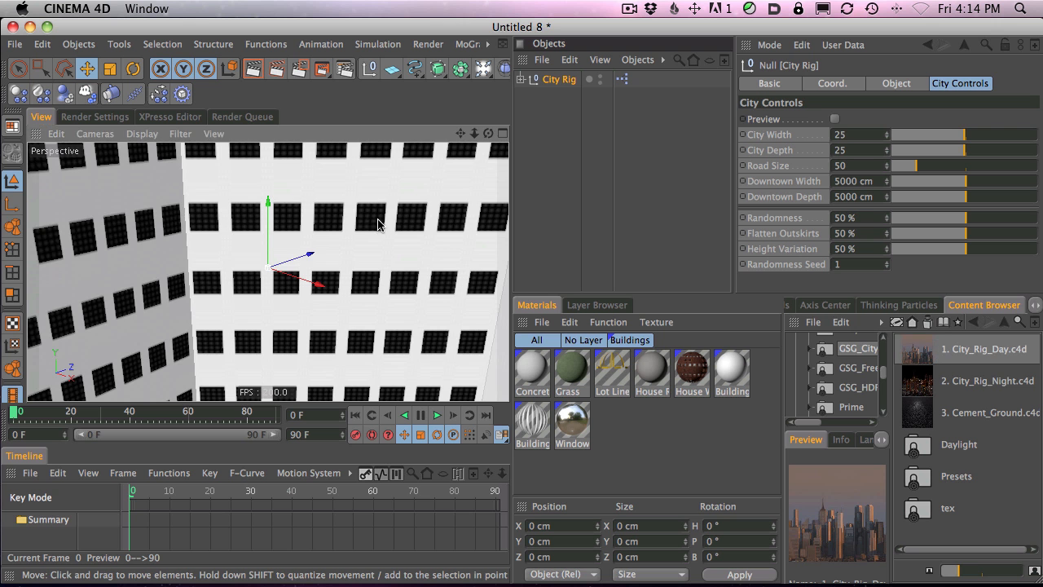
key("h")
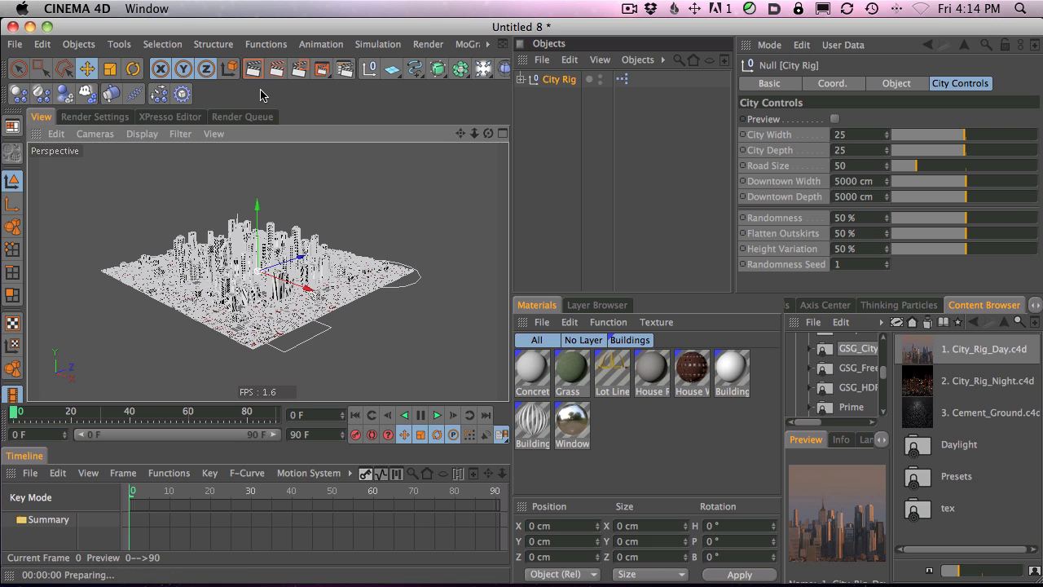
left_click(253, 69)
- Set the City Rig's City Width and City Depth to 36
left_click_drag(391, 194, 409, 163, "alt")
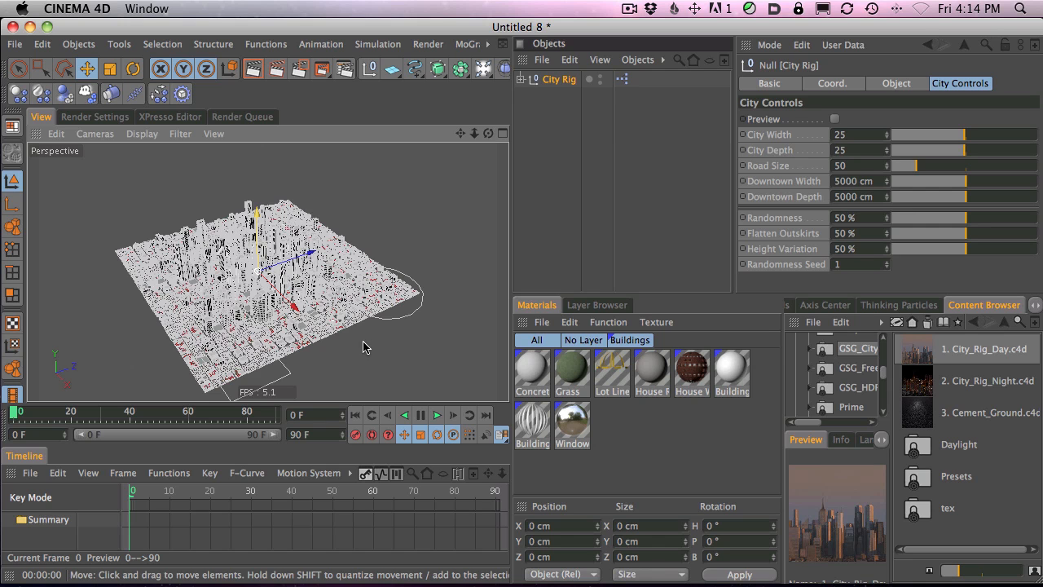
left_click_drag(347, 275, 269, 316, "alt")
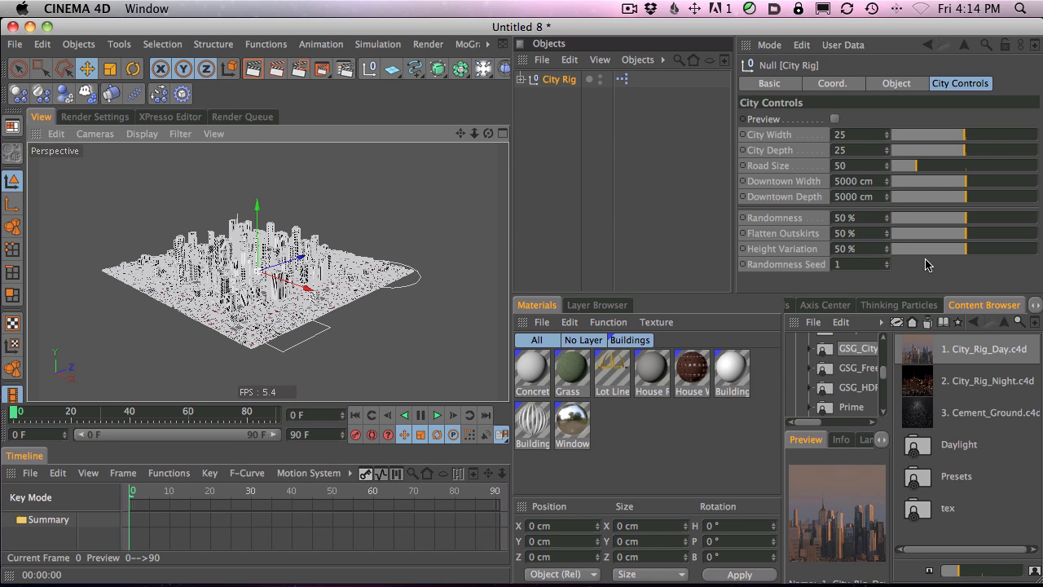
right_click_drag(450, 307, 702, 229, "alt")
middle_click_drag(384, 283, 397, 257, "alt")
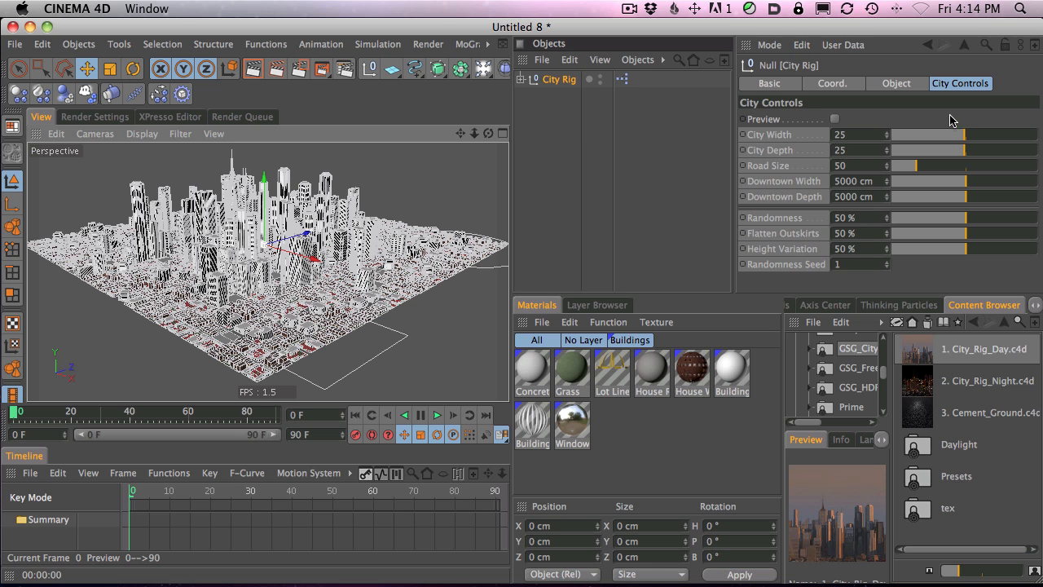
left_click_drag(916, 135, 996, 139)
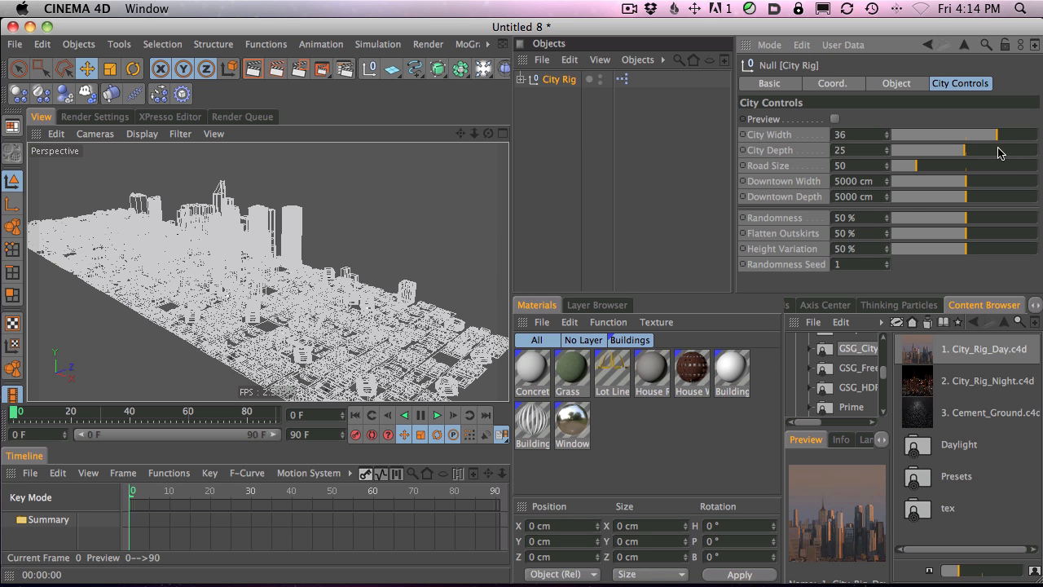
left_click(999, 150)
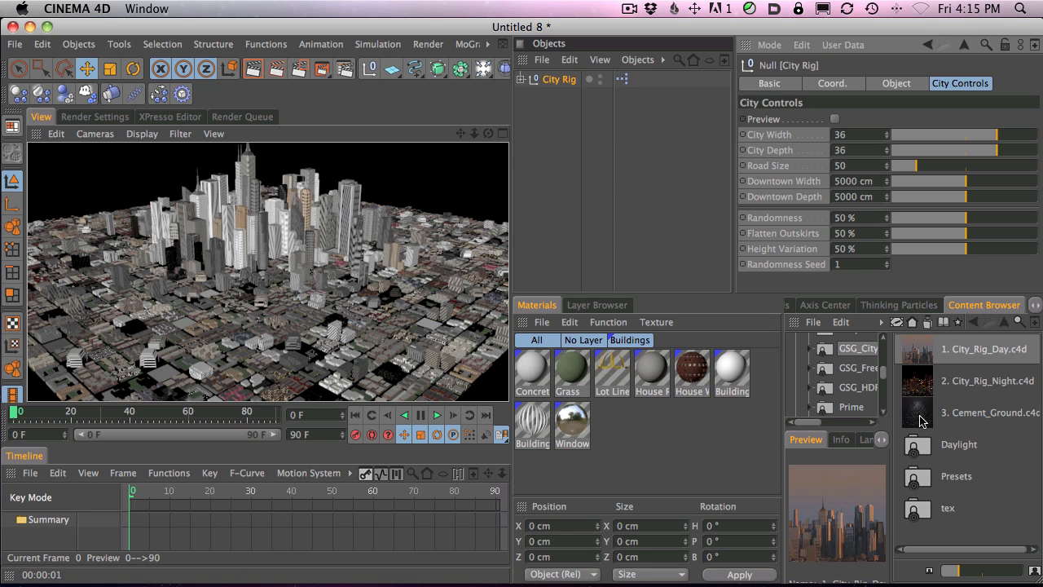
- Add the Cement_Ground floor and the Linear_Afternoon daylight preset to the scene, and render the view
left_click_drag(923, 419, 580, 191)
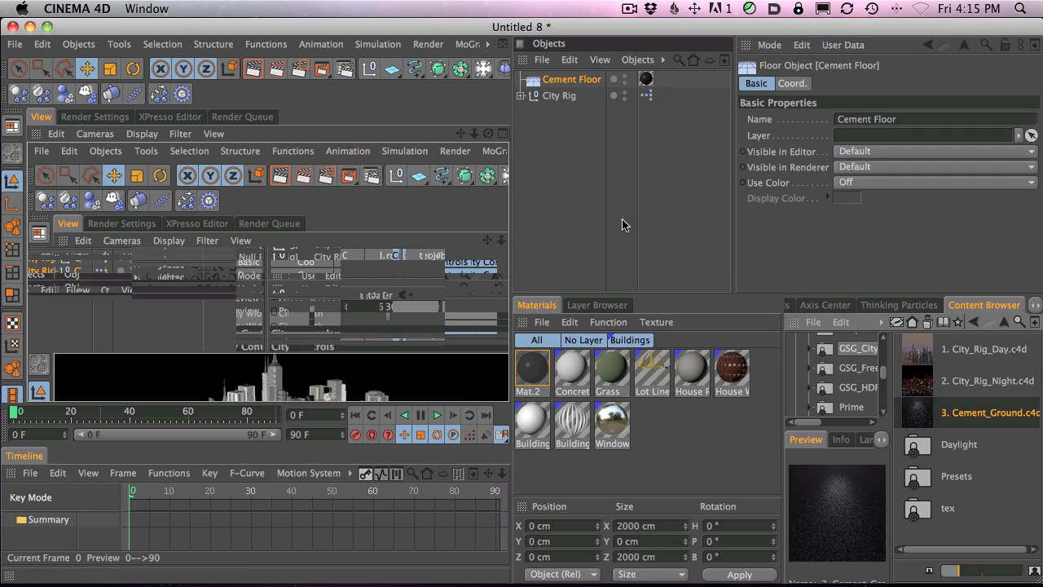
double_click(918, 447)
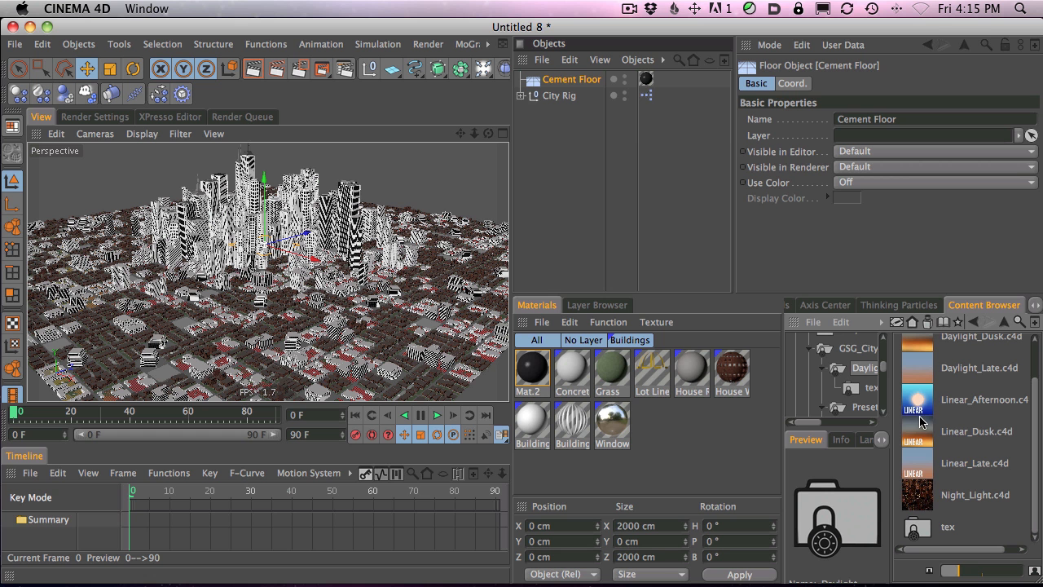
left_click_drag(919, 404, 526, 135)
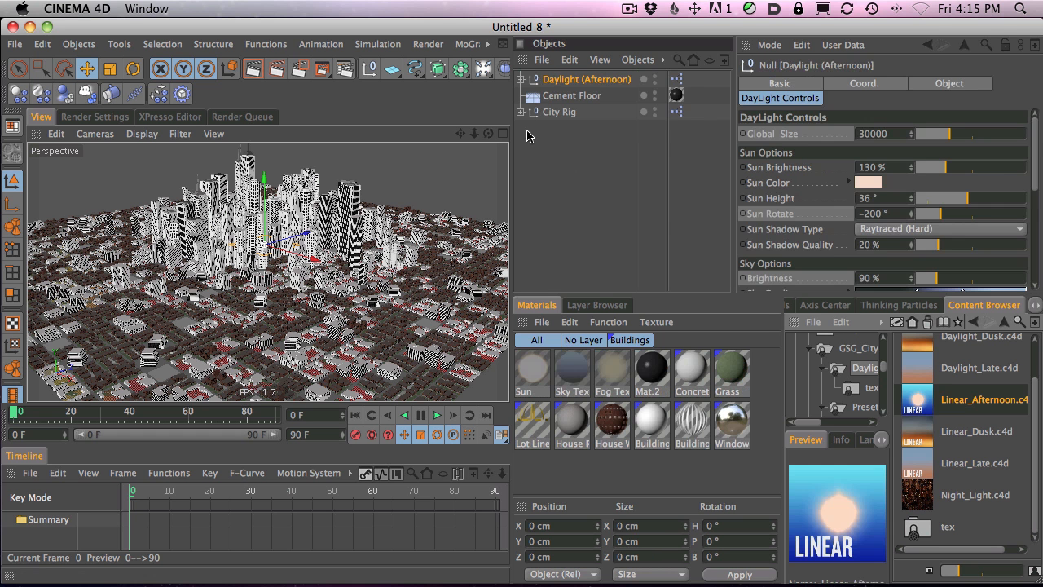
left_click(253, 72)
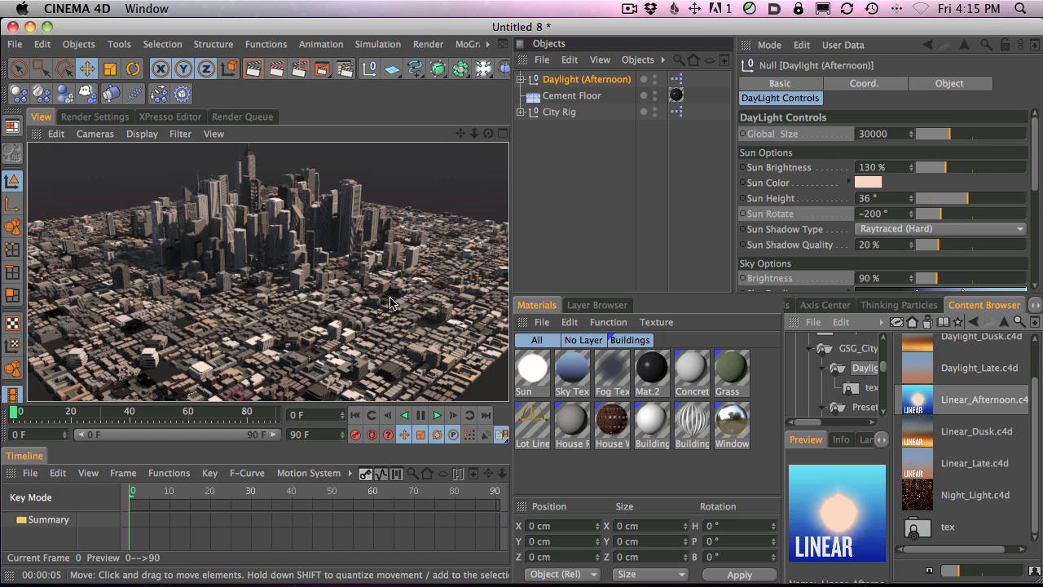
- Set the City Rig's City Width to 24 and City Depth to 25, and render a closer view of the towers
left_click(561, 113)
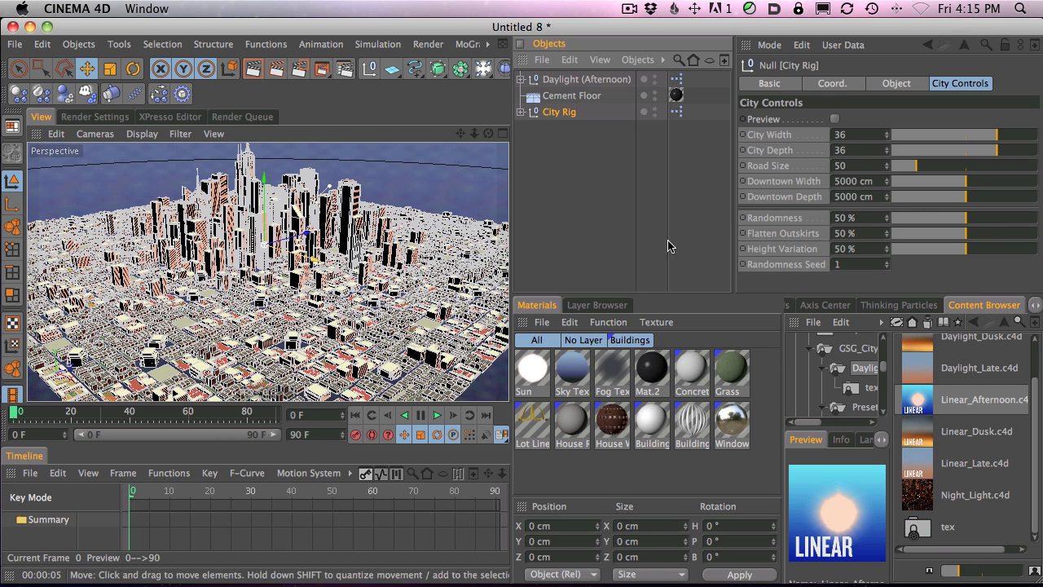
left_click_drag(941, 152, 964, 153)
left_click(955, 151)
mouse_move(405, 292)
left_mouse_down("alt")
mouse_move(442, 185)
mouse_move(367, 302)
mouse_move(404, 274)
left_mouse_up("alt")
right_click_drag(403, 274, 700, 164, "alt")
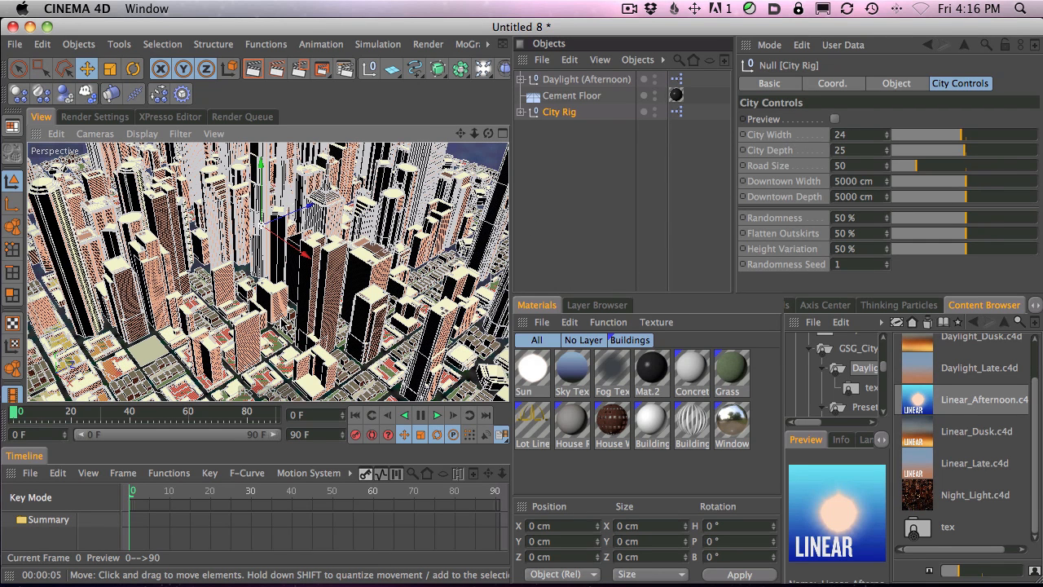
left_click(253, 70)
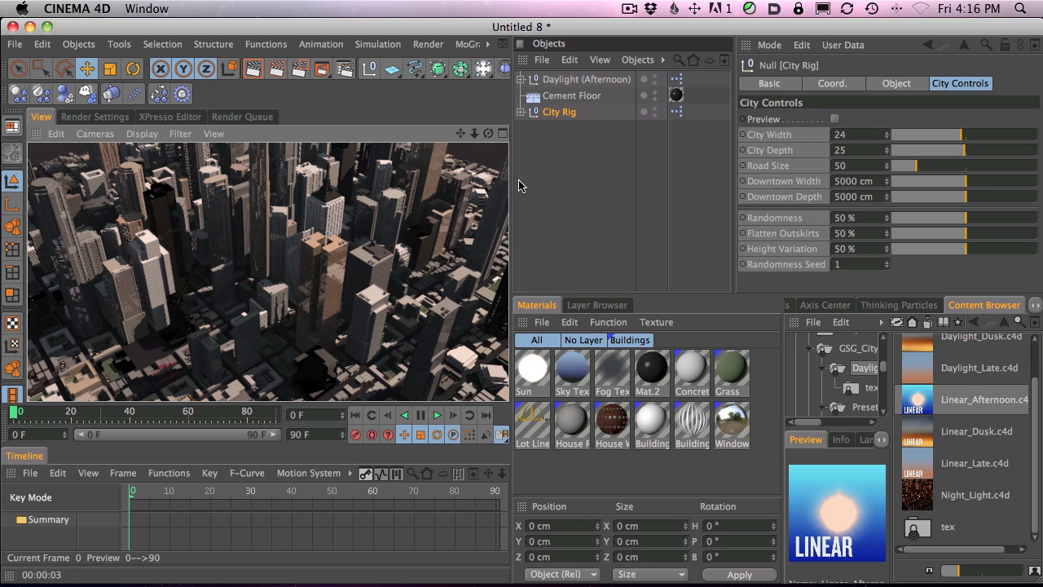
- Try the City Rig's simplified Preview mode while navigating around the city, and switch it off again
left_click_drag(376, 236, 408, 280, "alt")
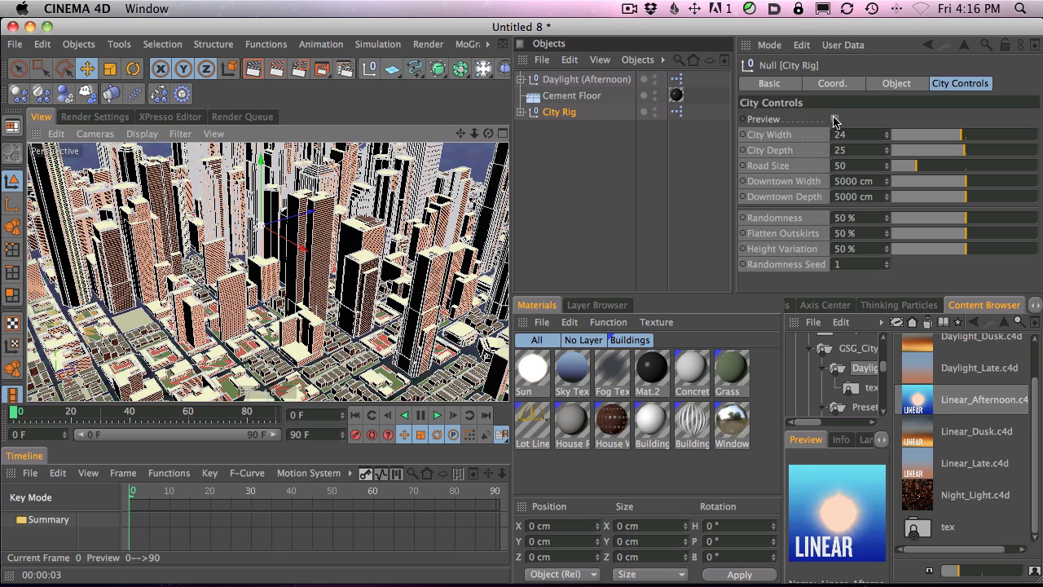
left_click(834, 120)
scroll(234, 305, "down", 5)
scroll(234, 305, "up", 5)
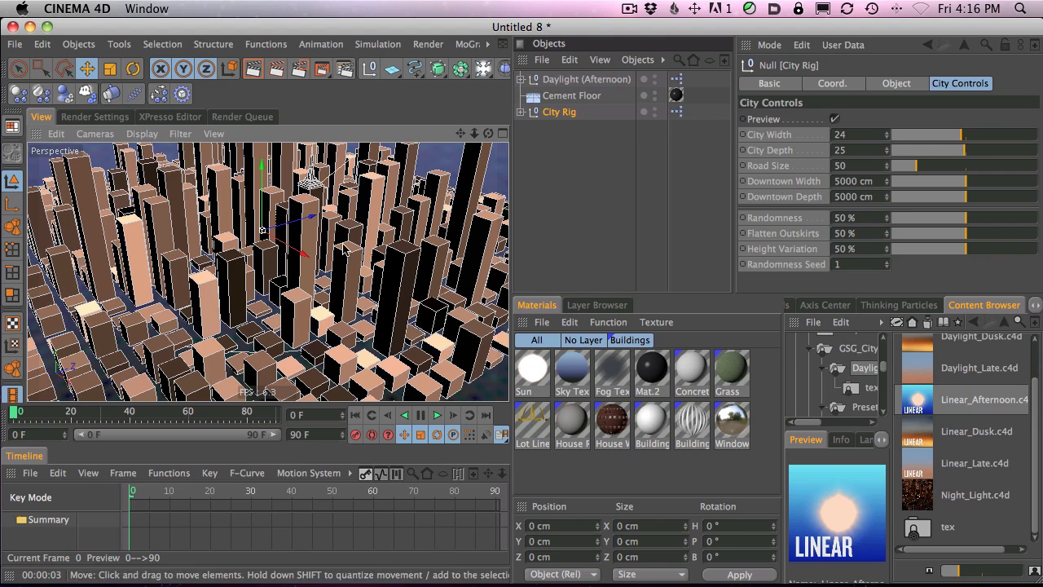
left_click(835, 120)
left_click_drag(786, 129, 405, 222)
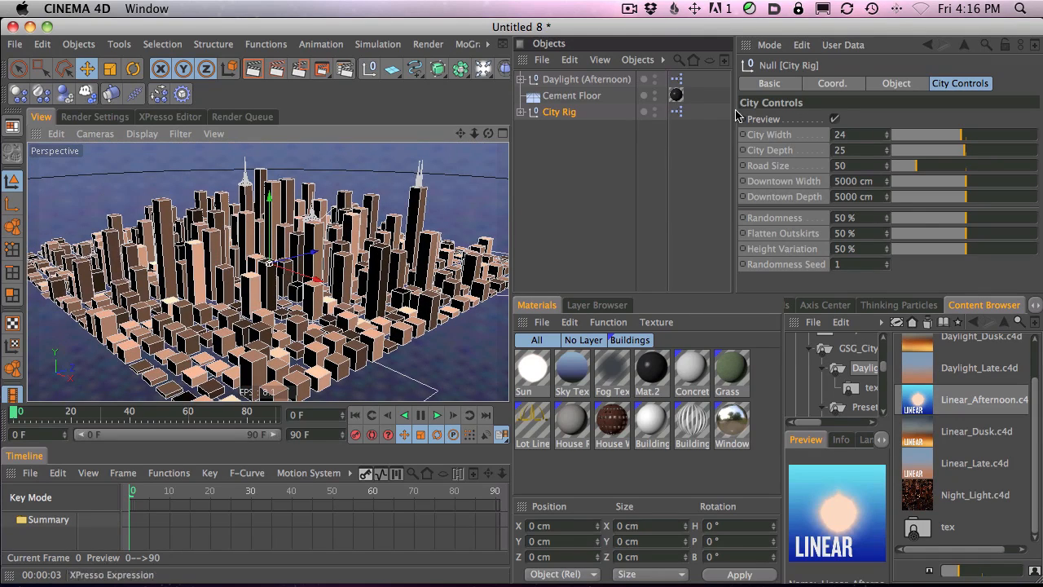
left_click(833, 119)
left_click_drag(350, 276, 647, 199)
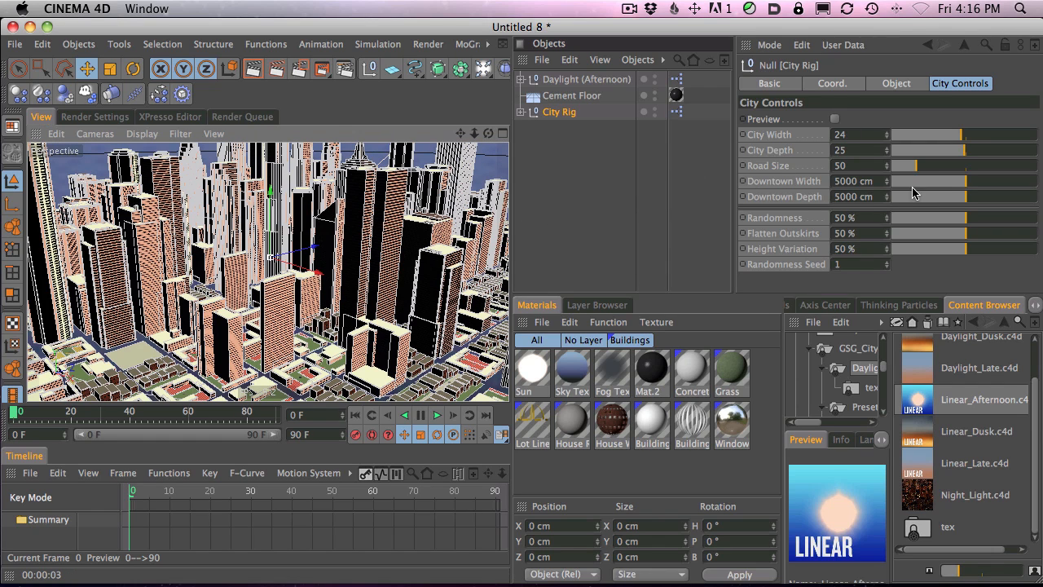
- Reduce the City Rig's Road Size to 0
left_click_drag(924, 176, 873, 167)
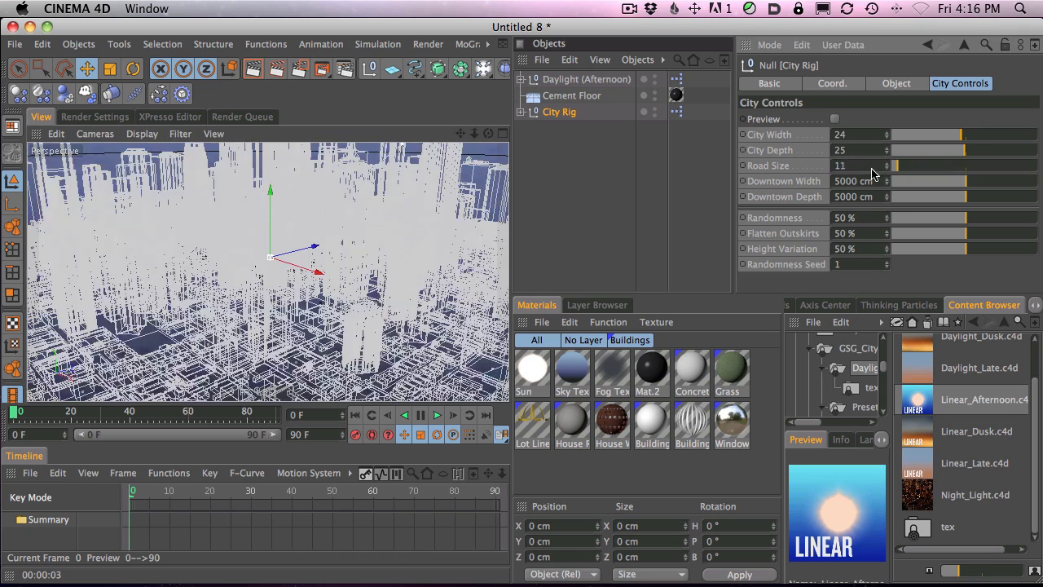
right_click_drag(380, 204, 156, 295, "alt")
left_click_drag(347, 256, 399, 239, "alt")
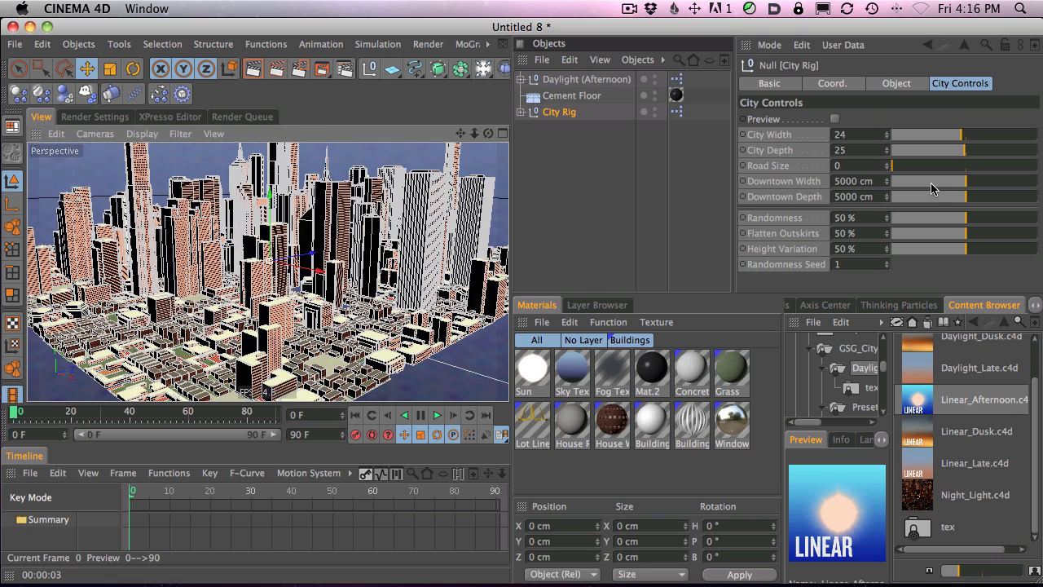
- Set the City Rig's Downtown Width to about 1740 cm and Downtown Depth to about 2182 cm
left_click(933, 183)
left_click(918, 182)
left_click(921, 196)
mouse_move(928, 201)
left_mouse_down()
mouse_move(937, 204)
mouse_move(925, 202)
left_mouse_up()
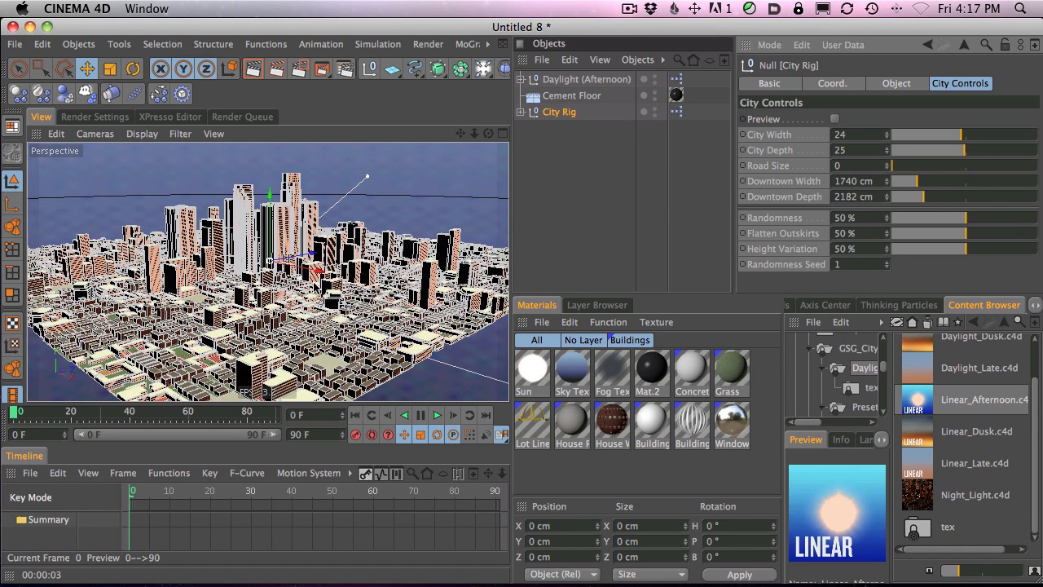
- Add a camera looking down on the downtown skyscrapers and make it the active view
right_click_drag(216, 370, 595, 227, "alt")
mouse_move(347, 308)
left_mouse_down("alt")
mouse_move(372, 242)
mouse_move(368, 254)
mouse_move(393, 243)
mouse_move(422, 193)
mouse_move(393, 245)
left_mouse_up("alt")
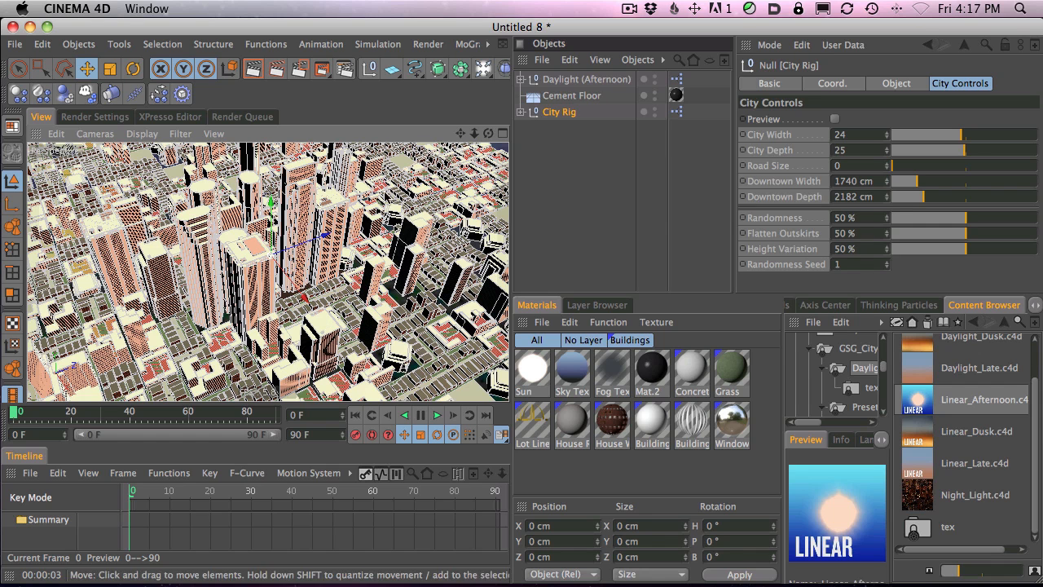
left_click_drag(483, 70, 750, 114)
left_click(884, 135)
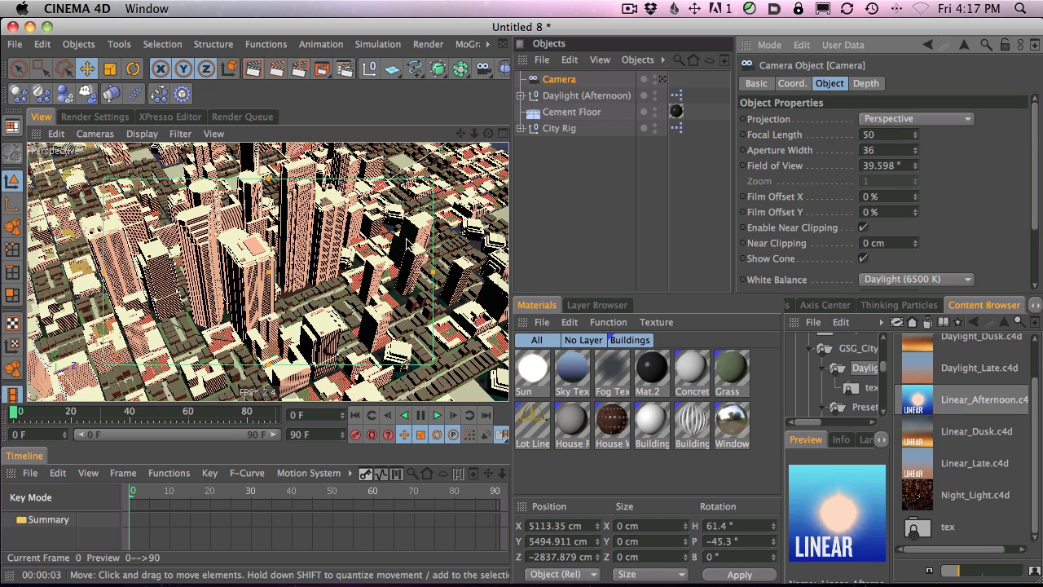
left_click(663, 79)
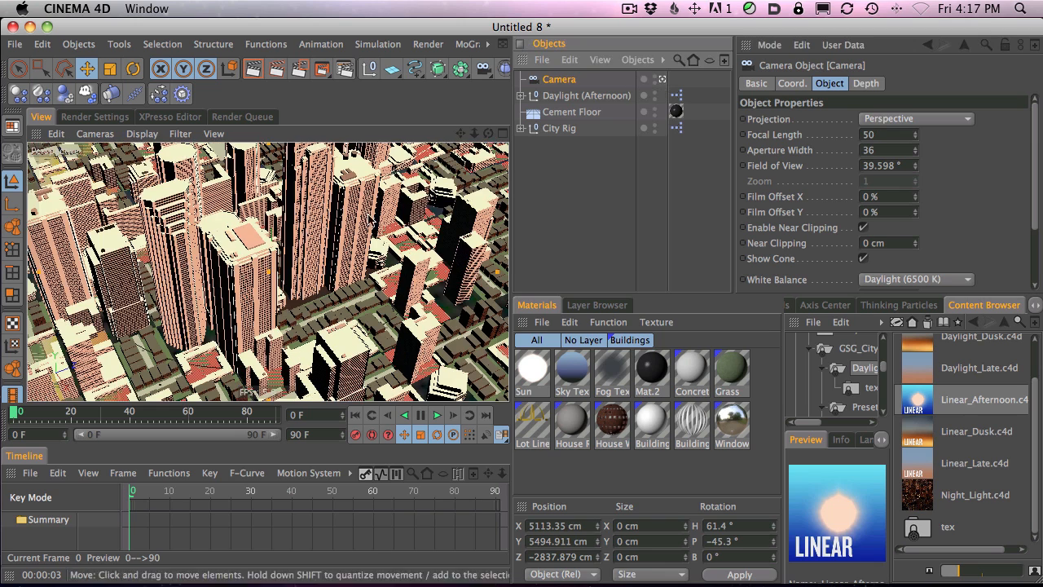
- Reframe the downtown towers through the camera at a pitch of about -36.7° and render the view
right_click_drag(422, 207, 236, 279, "alt")
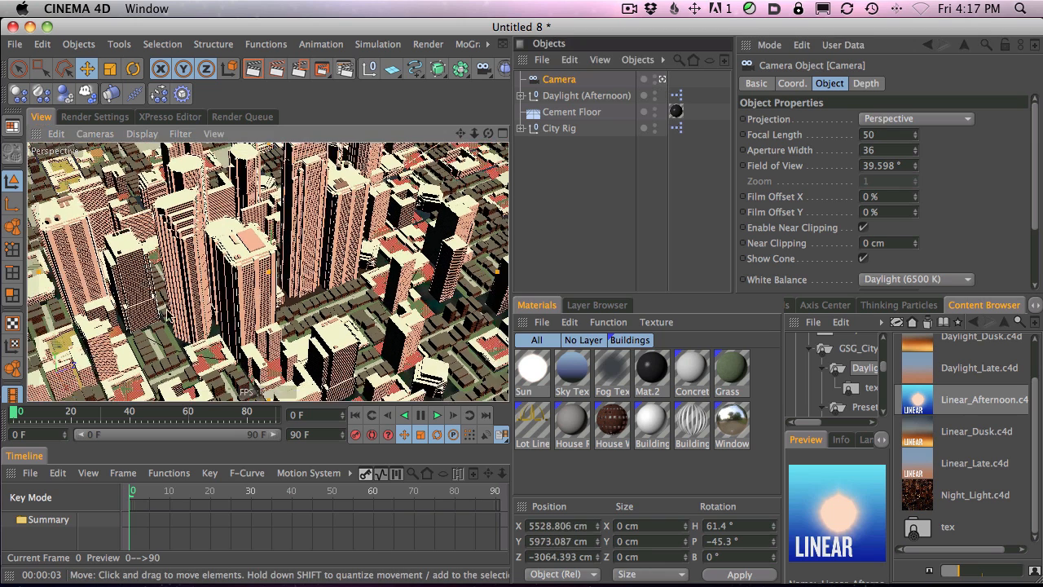
left_click_drag(310, 228, 319, 269, "alt")
middle_click_drag(319, 266, 347, 175, "alt")
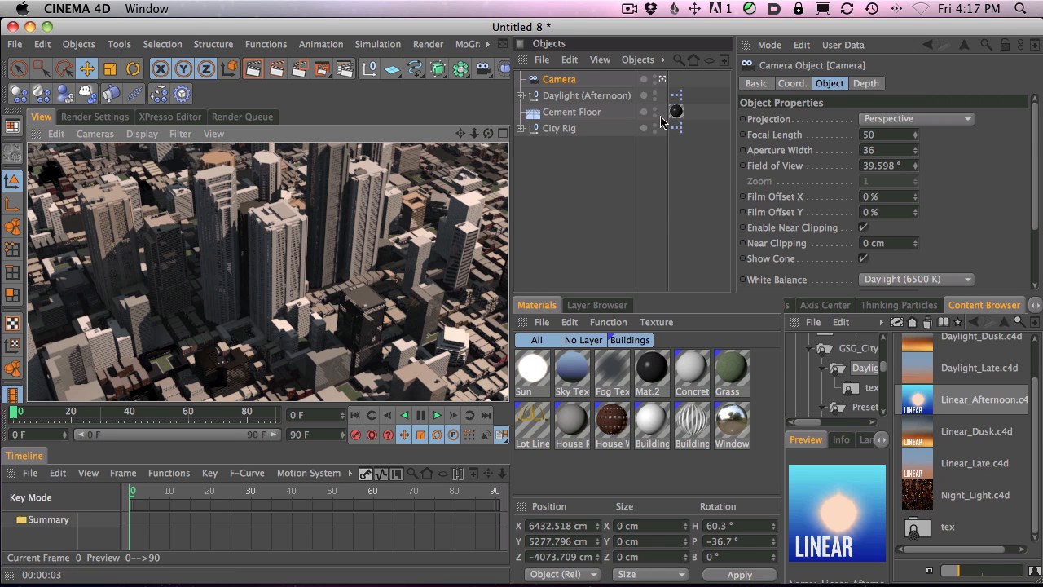
- Move the City Rig's Downtown Position null to about -3174 cm on the Z axis and render the view
left_click(562, 128)
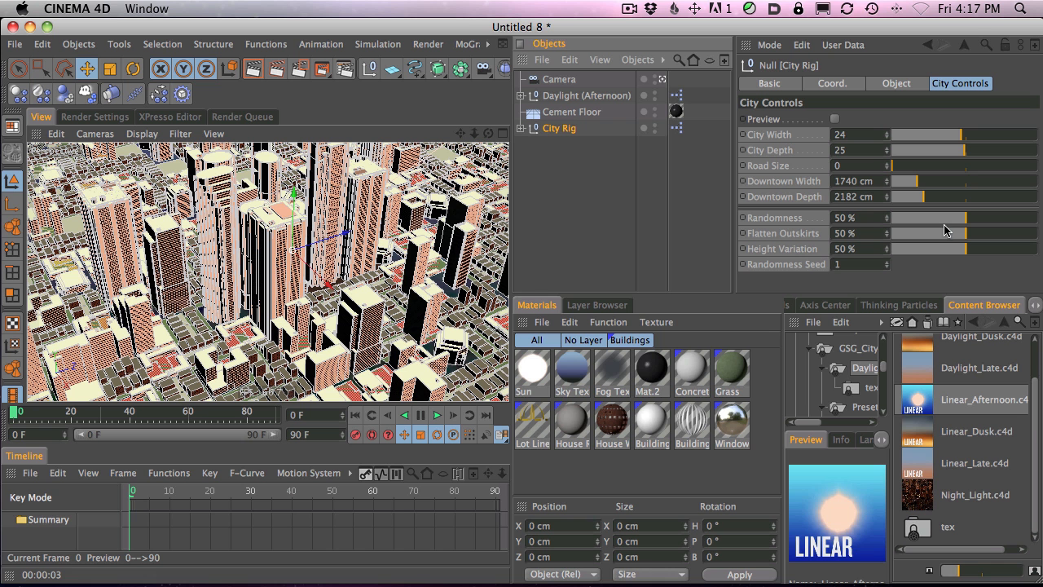
left_click(520, 127)
left_click(576, 178)
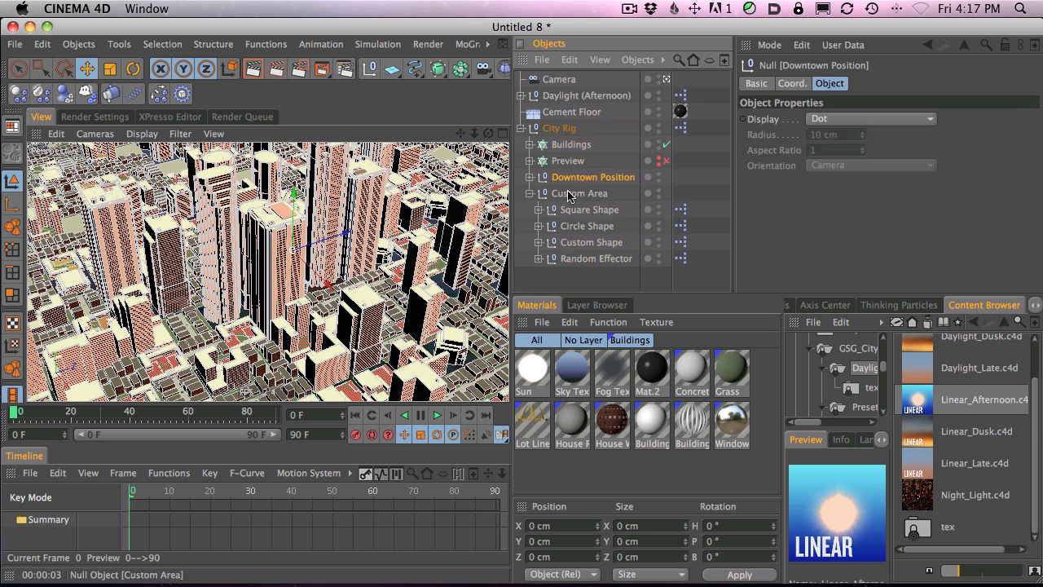
left_click_drag(204, 290, 120, 372)
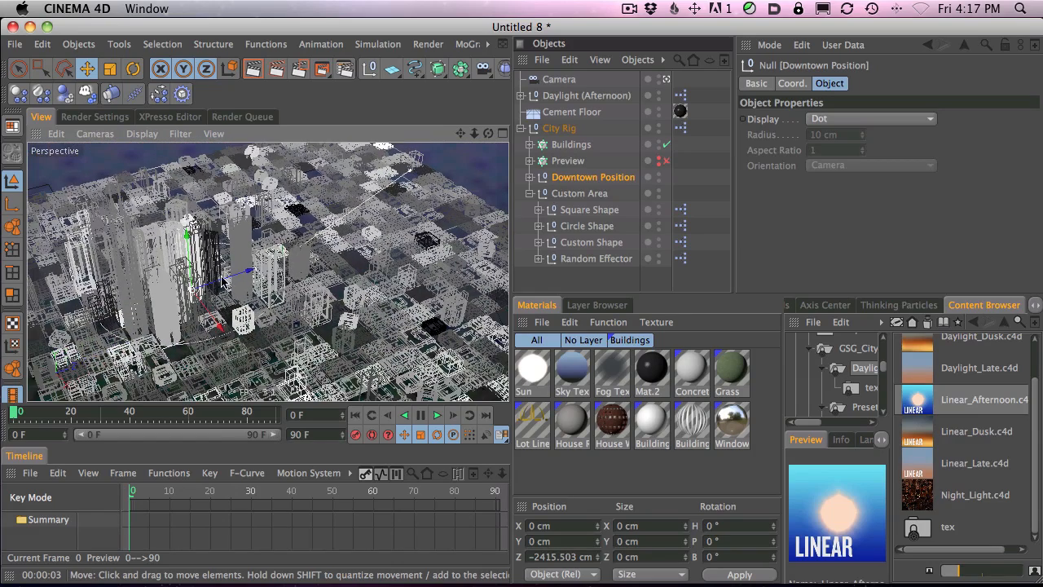
mouse_move(231, 278)
left_mouse_down()
mouse_move(468, 210)
mouse_move(272, 90)
left_mouse_up()
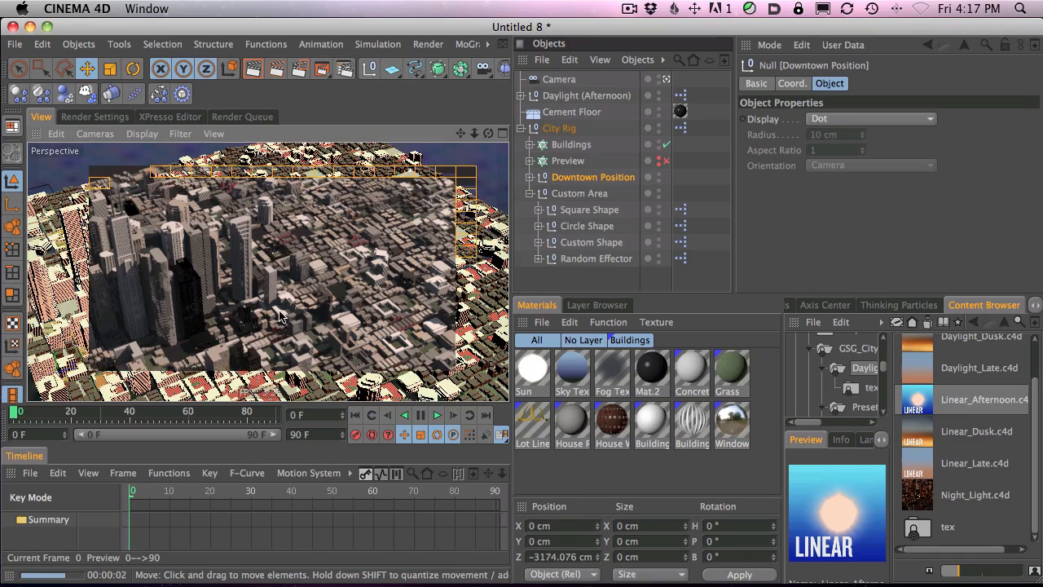
- Reframe the shifted downtown through the camera, render the view and collapse the City Rig hierarchy
left_click(326, 290)
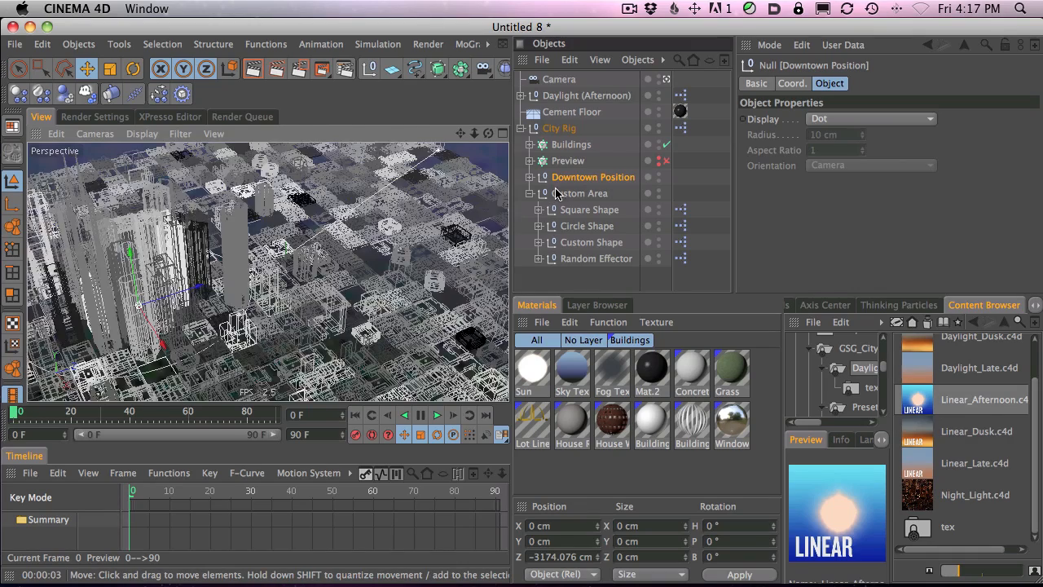
mouse_move(413, 251)
left_mouse_down("alt")
mouse_move(442, 244)
mouse_move(423, 191)
left_mouse_up("alt")
left_click(253, 74)
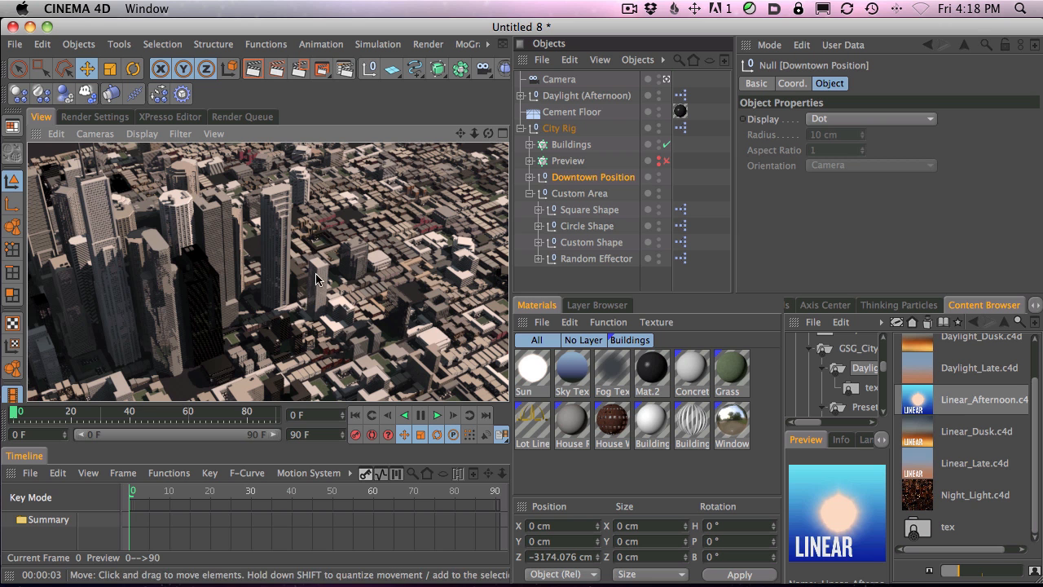
left_click(529, 194)
left_click(520, 128)
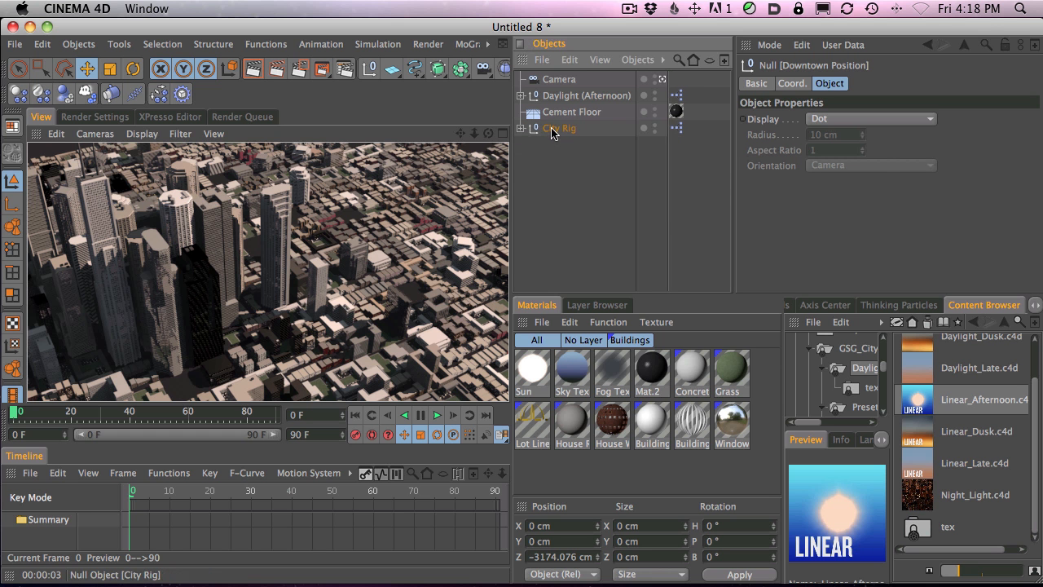
- Reframe the shot through the camera to a low skyline view of the downtown towers with the horizon visible
left_click(551, 129)
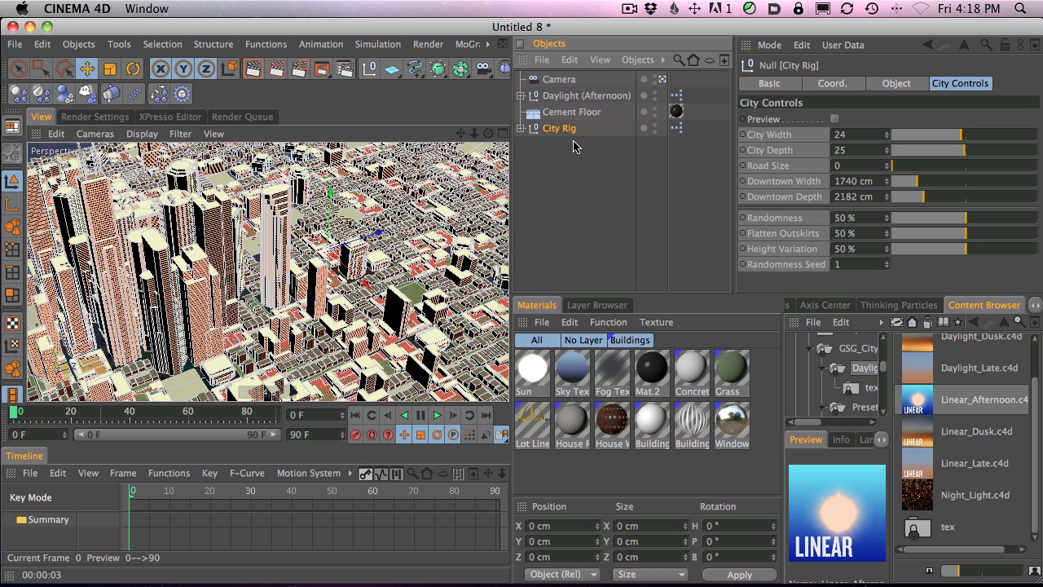
left_click_drag(311, 244, 206, 291, "alt")
right_click_drag(206, 291, 157, 215, "alt")
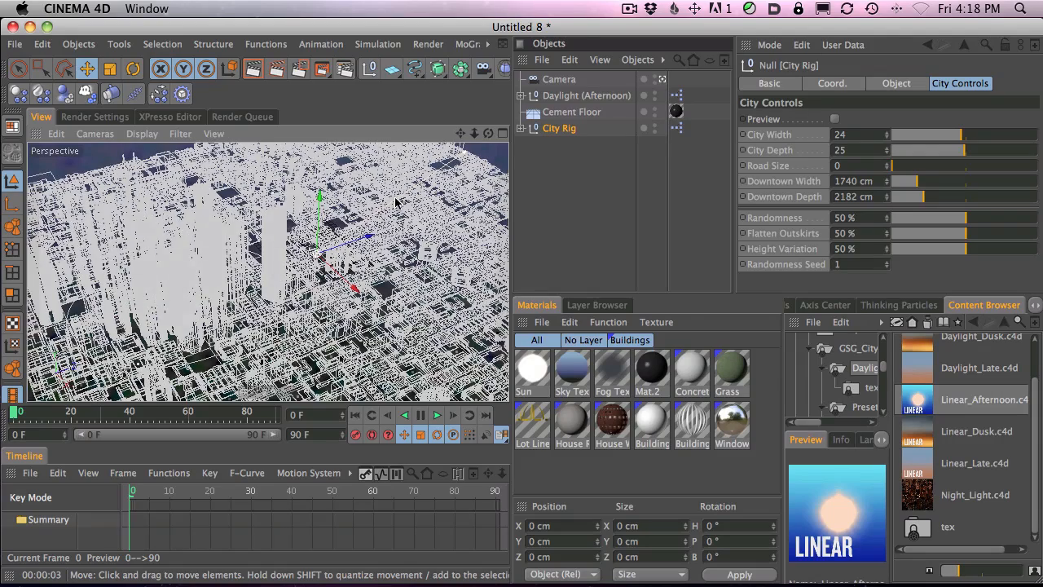
mouse_move(283, 361)
left_mouse_down("alt")
mouse_move(351, 315)
mouse_move(351, 438)
left_mouse_up("alt")
left_click_drag(362, 345, 383, 237, "alt")
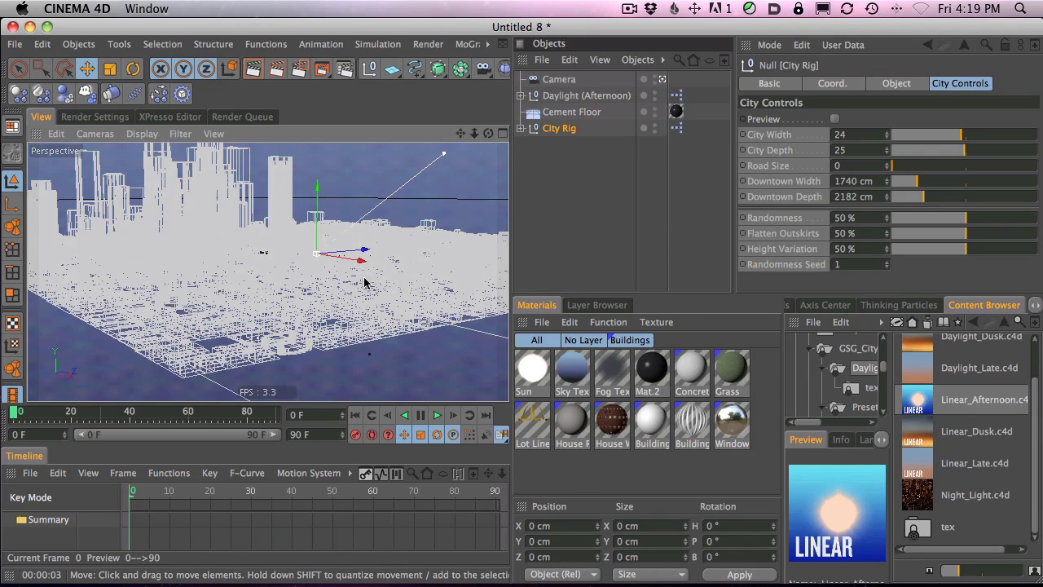
middle_click_drag(364, 278, 371, 290, "alt")
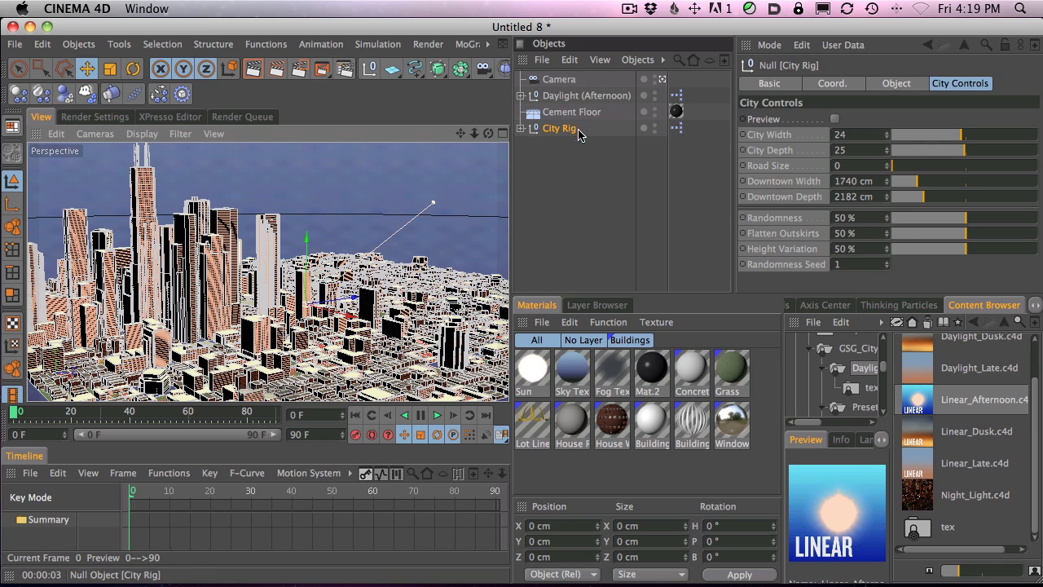
- Delete the daylight, cement floor and city rig objects, keeping the camera, and add the City_Rig_Night preset
left_click_drag(566, 128, 531, 96)
key("Delete")
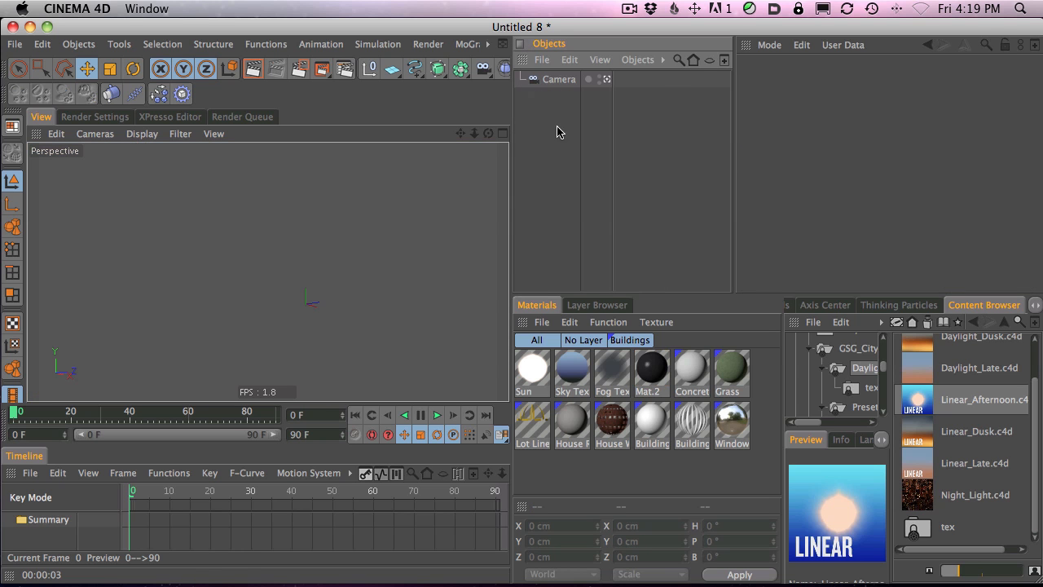
left_click(1003, 322)
left_click_drag(926, 389, 559, 154)
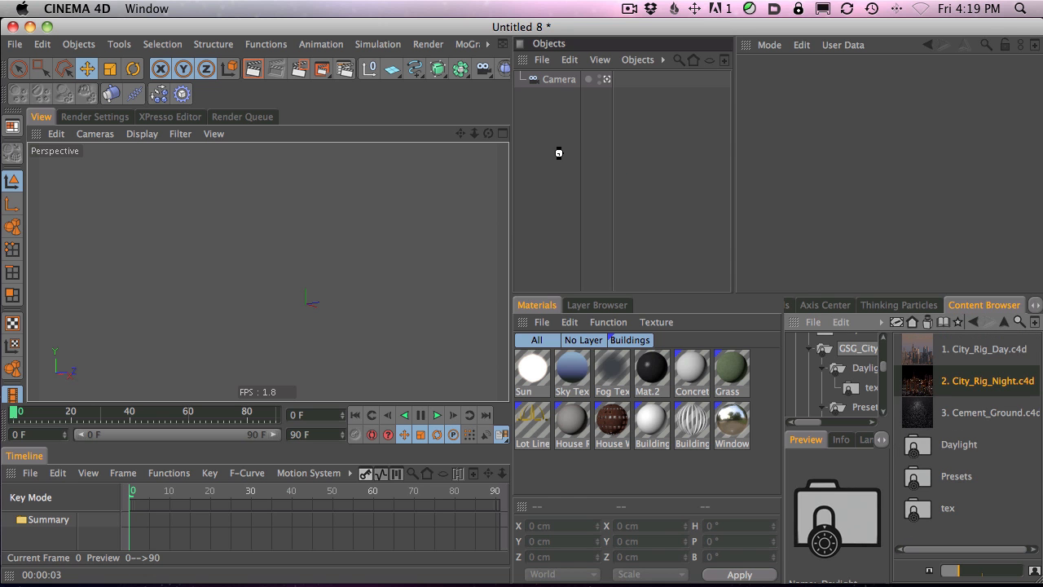
left_click(521, 80)
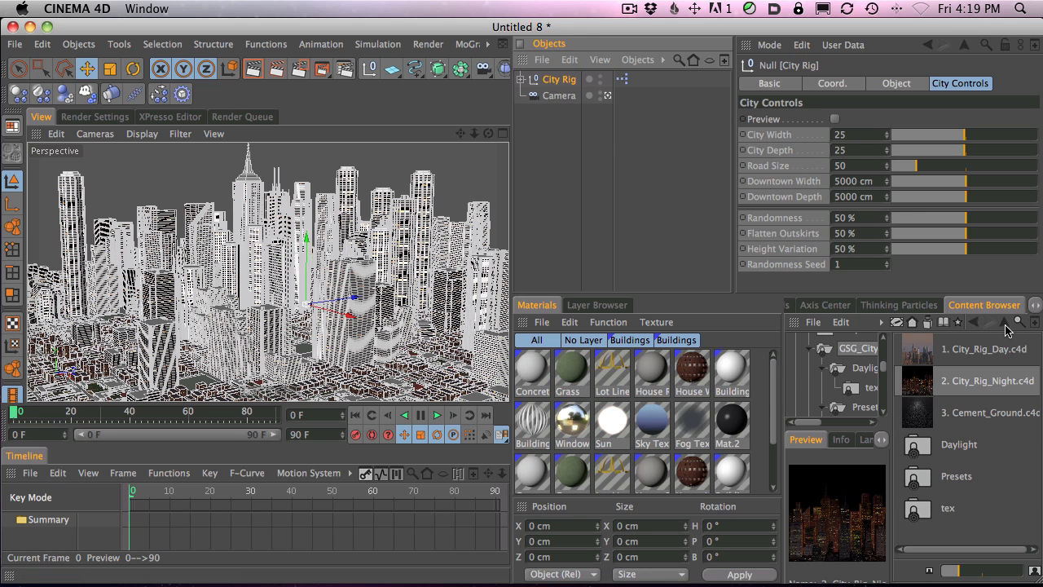
- Add the Linear_Dusk preset from the Daylight folder to the night city and render the view
double_click(933, 449)
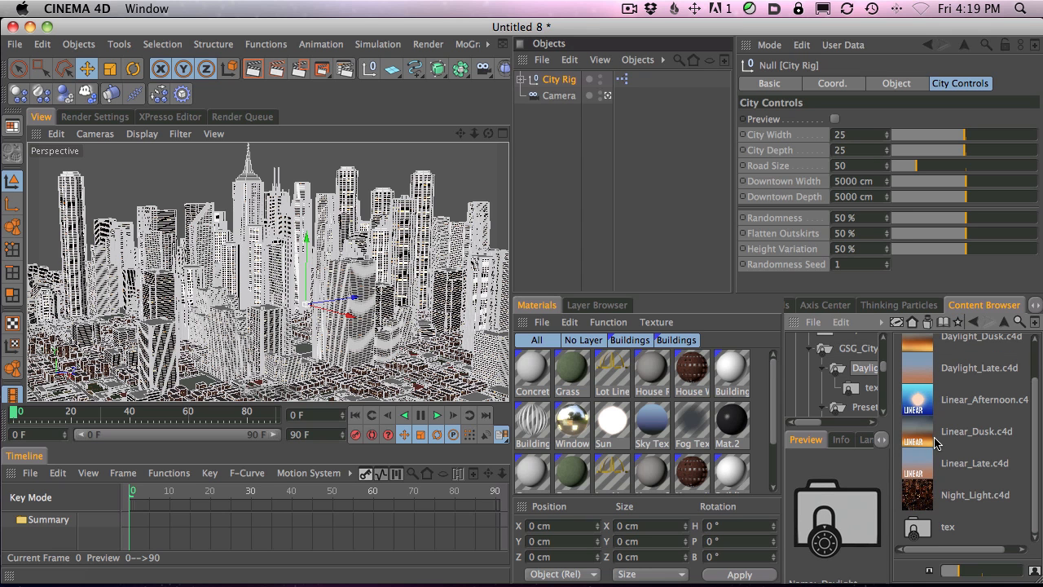
double_click(929, 434)
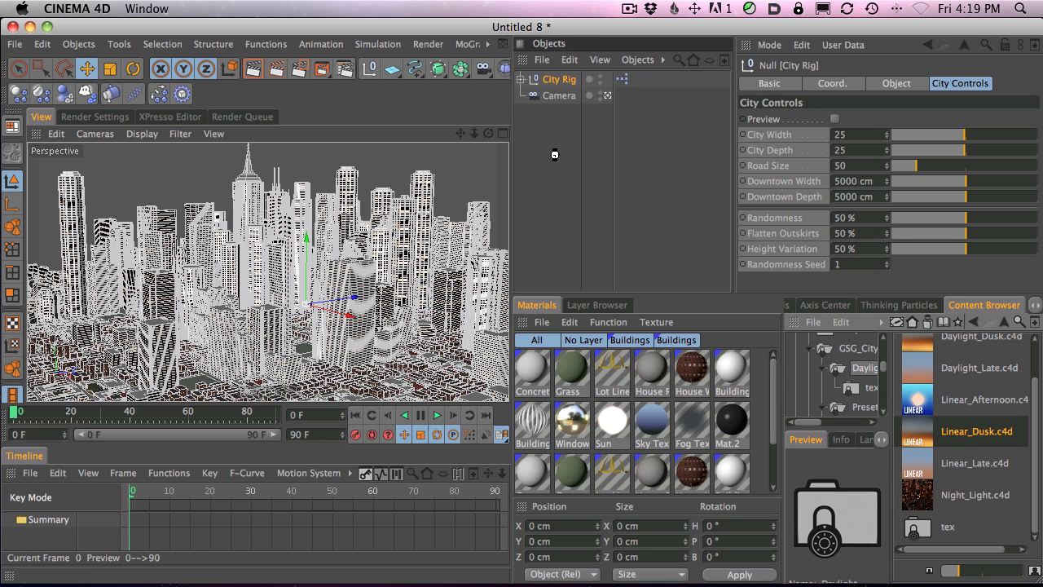
left_click(253, 71)
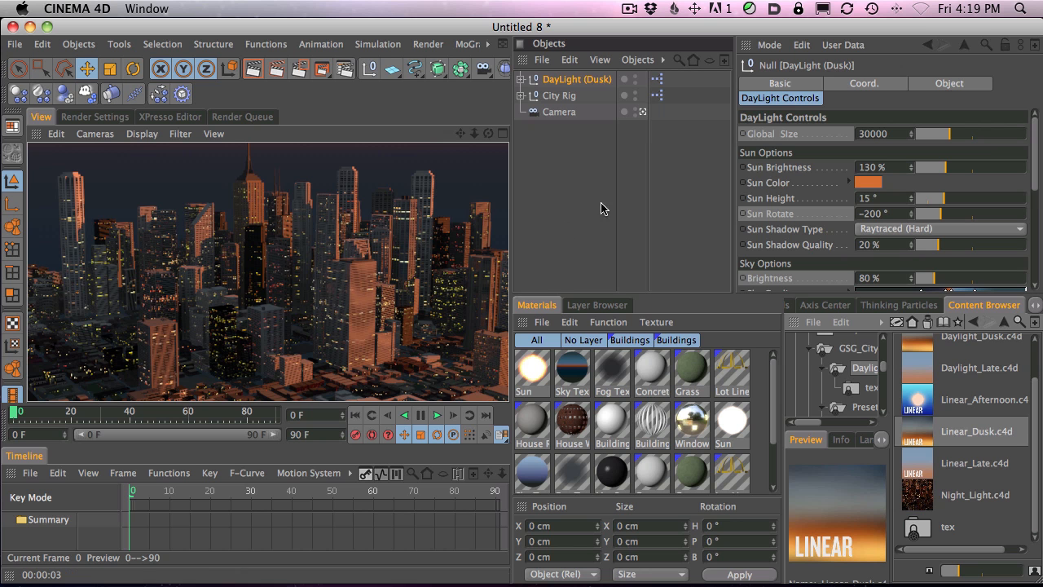
- Orbit the camera so the orange part of the dusk sky lies behind the skyline and render the view
left_click(302, 266)
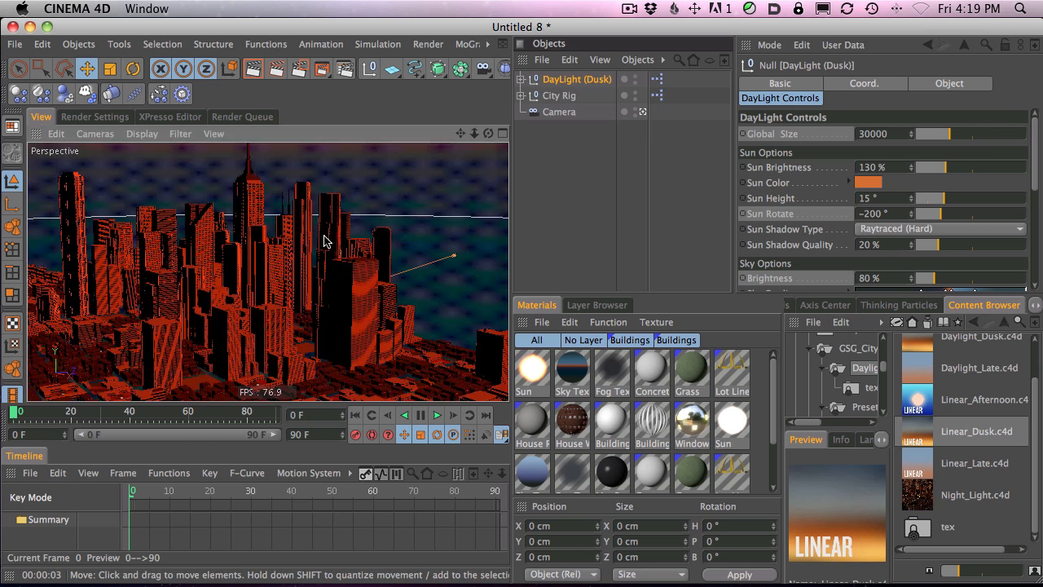
key("super+r")
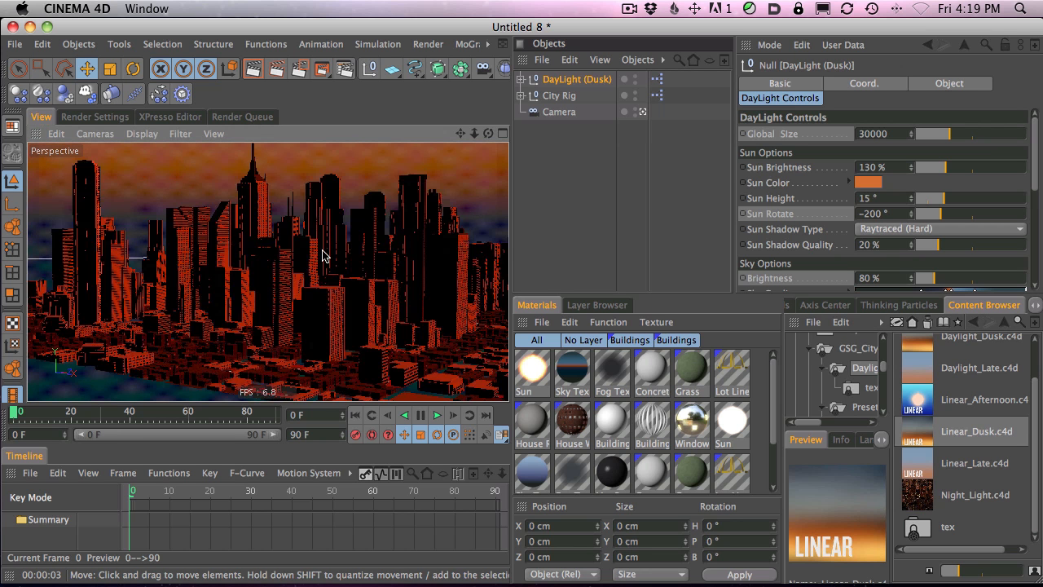
left_click(255, 69)
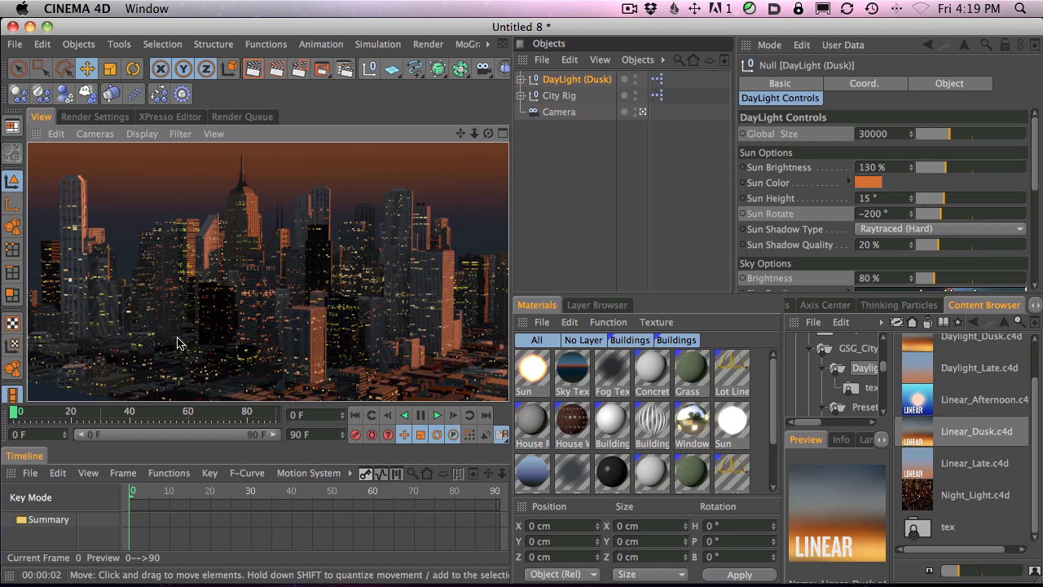
- Hide DayLight (Dusk) and add the Night_Light preset to light the city skyline
left_click(406, 278)
middle_click_drag(398, 272, 399, 291, "alt")
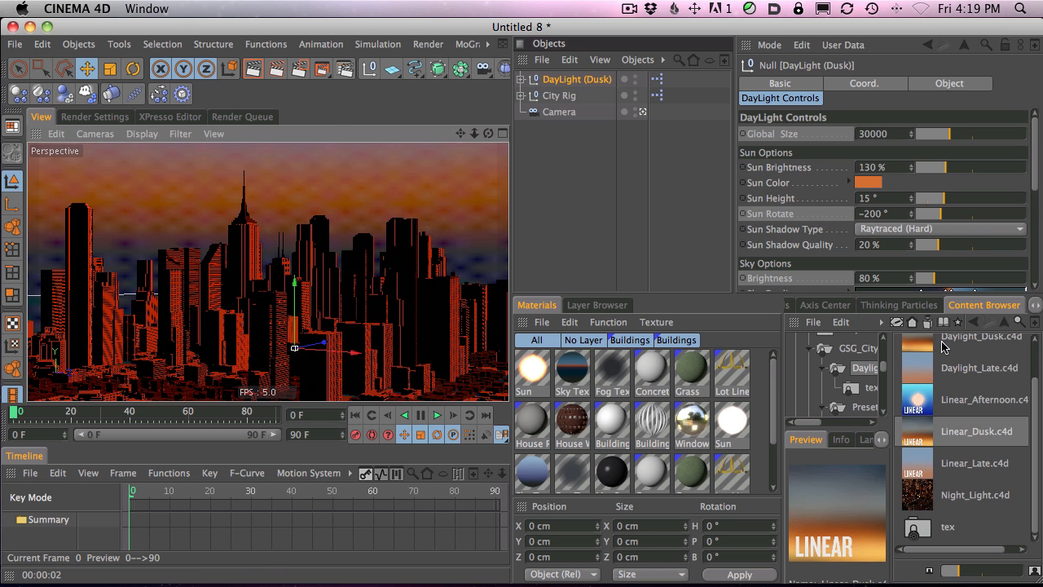
left_click(635, 81)
left_click_drag(925, 499, 581, 171)
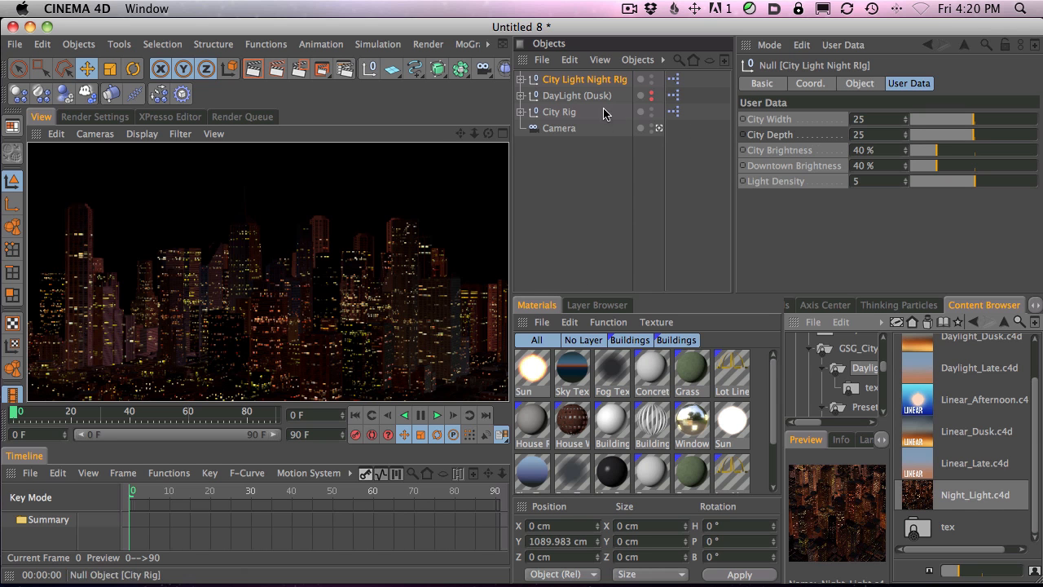
- Set the City Light Night Rig's Downtown Brightness to 49% and City Brightness to 53%, and render the view
left_click_drag(947, 170, 945, 157)
left_click(945, 151)
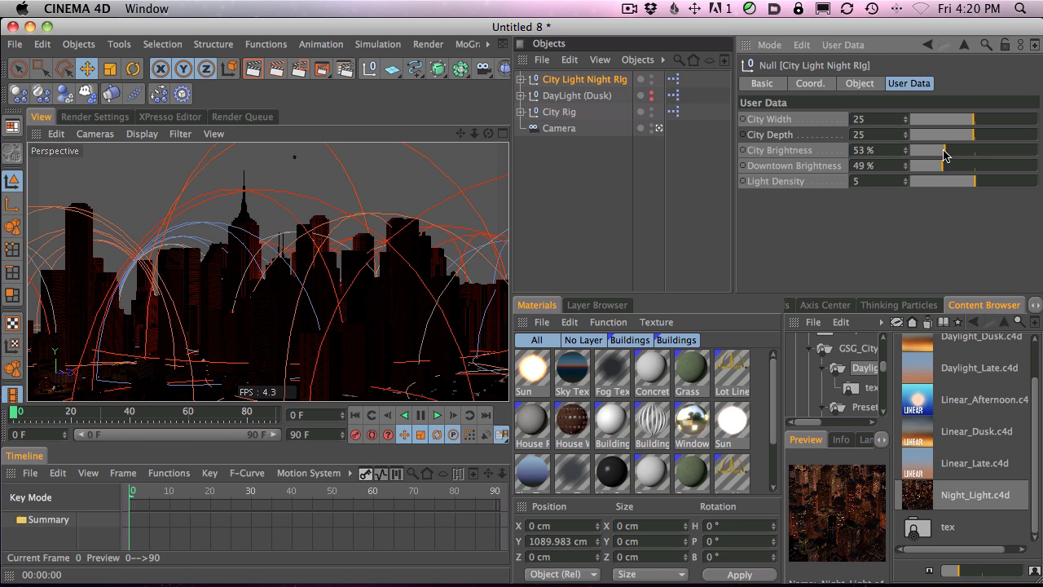
left_click(253, 71)
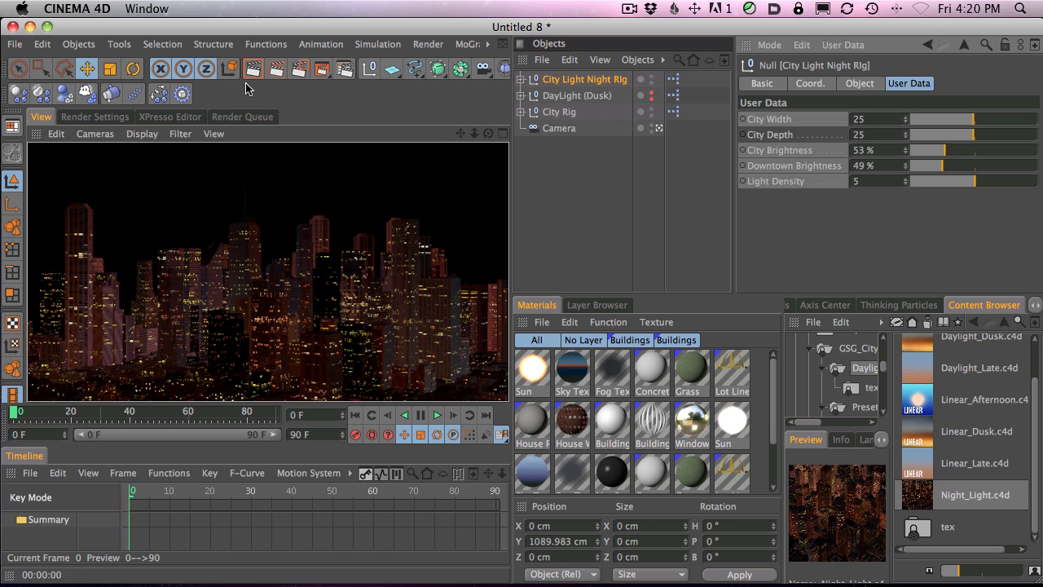
- Reframe the camera to look steeply down on the night skyscrapers and render the view
left_click_drag(316, 315, 333, 279, "alt")
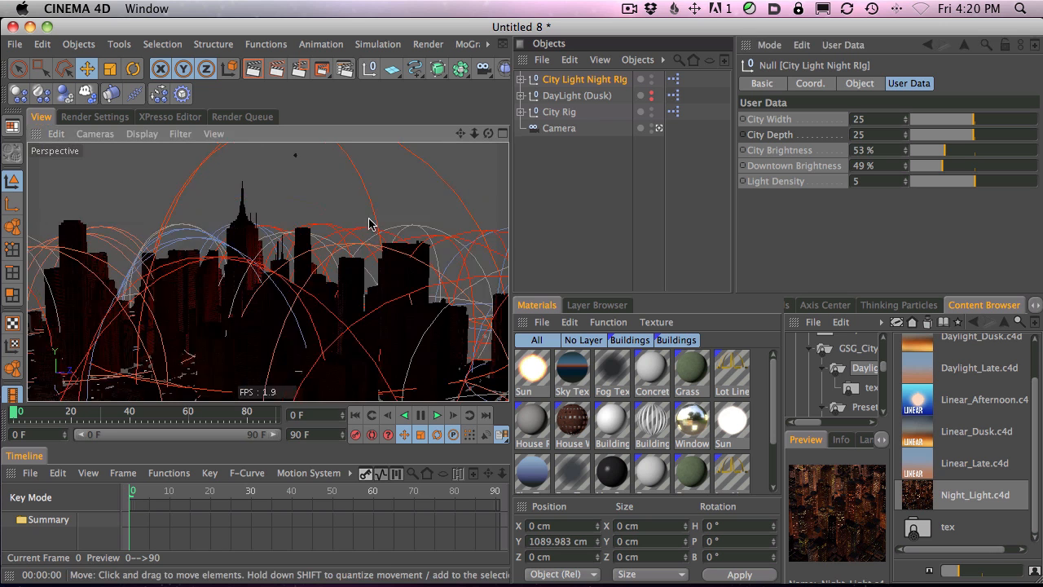
left_click_drag(450, 137, 480, 106, "alt")
left_click_drag(365, 333, 442, 159, "alt")
right_click_drag(411, 232, 430, 191, "alt")
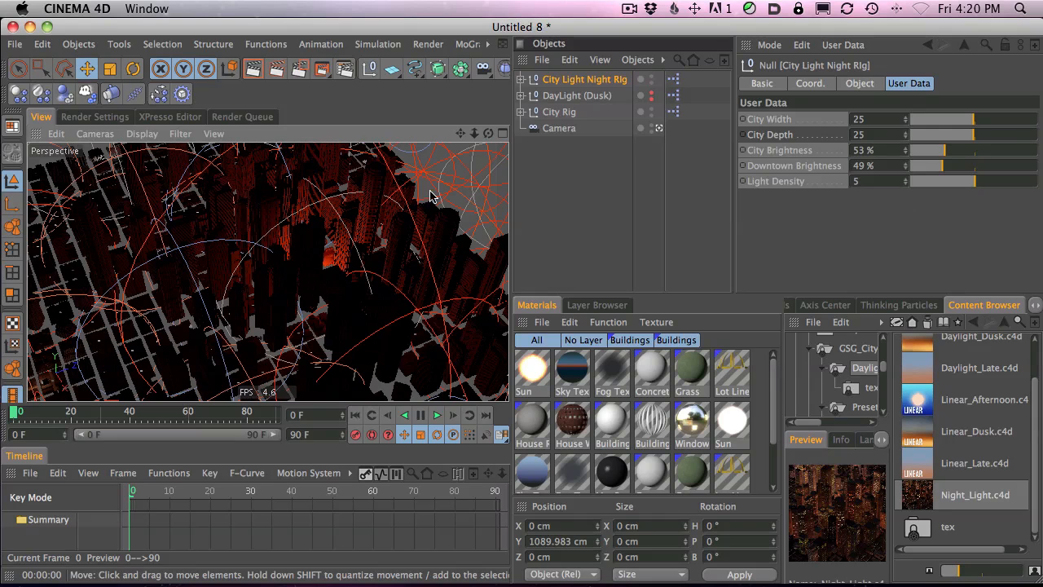
left_click(254, 72)
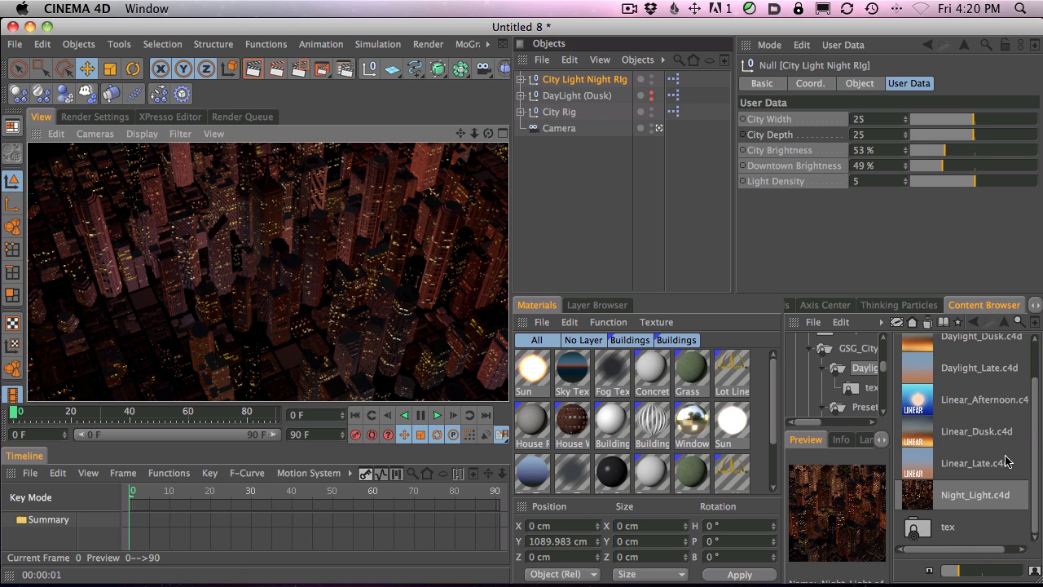
- Review the available daylight presets and the sun and sky options of DayLight (Dusk)
left_click_drag(1035, 432, 1041, 359)
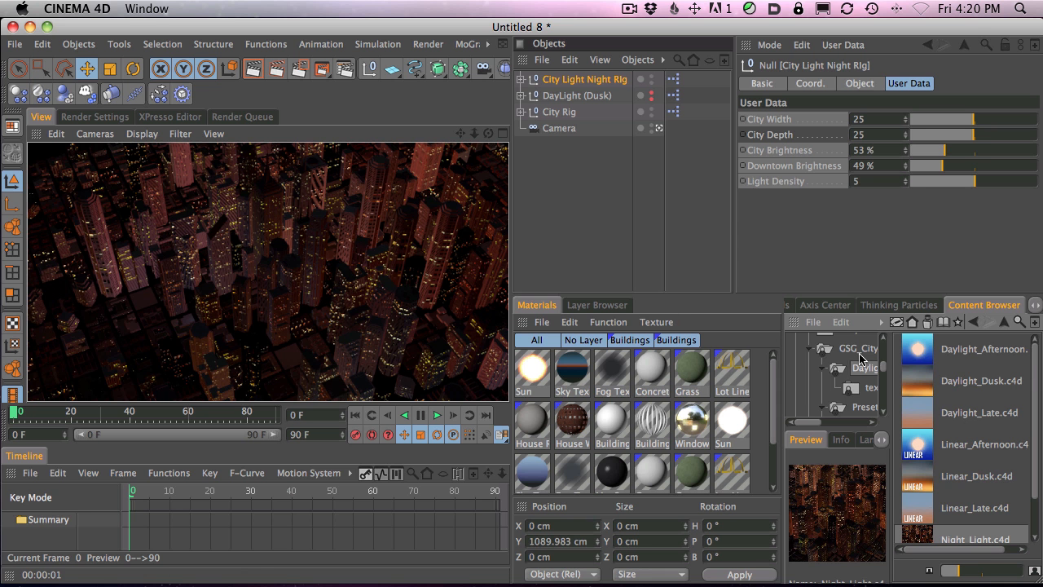
left_click(579, 98)
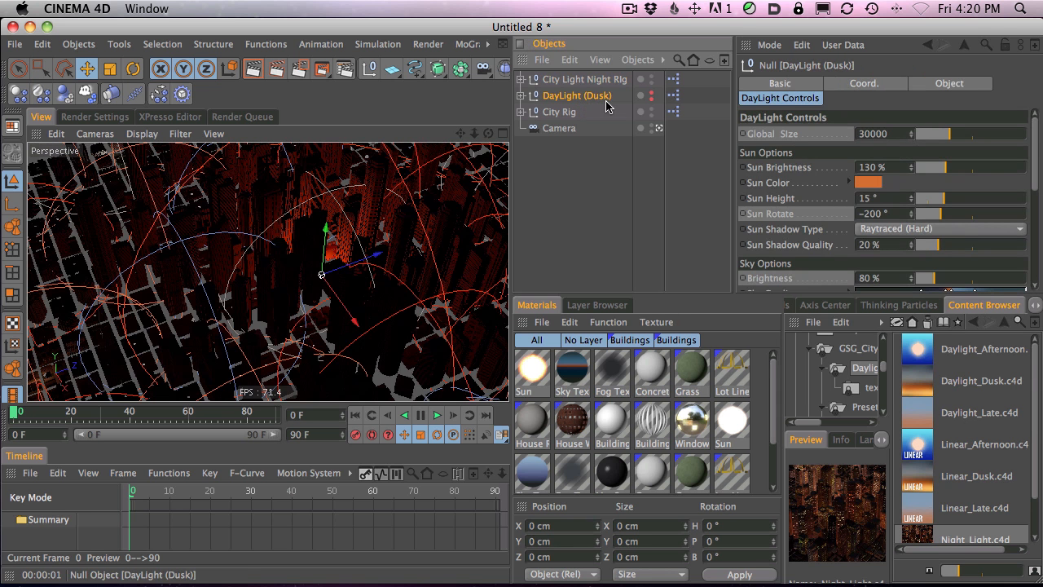
left_click_drag(1034, 149, 1034, 185)
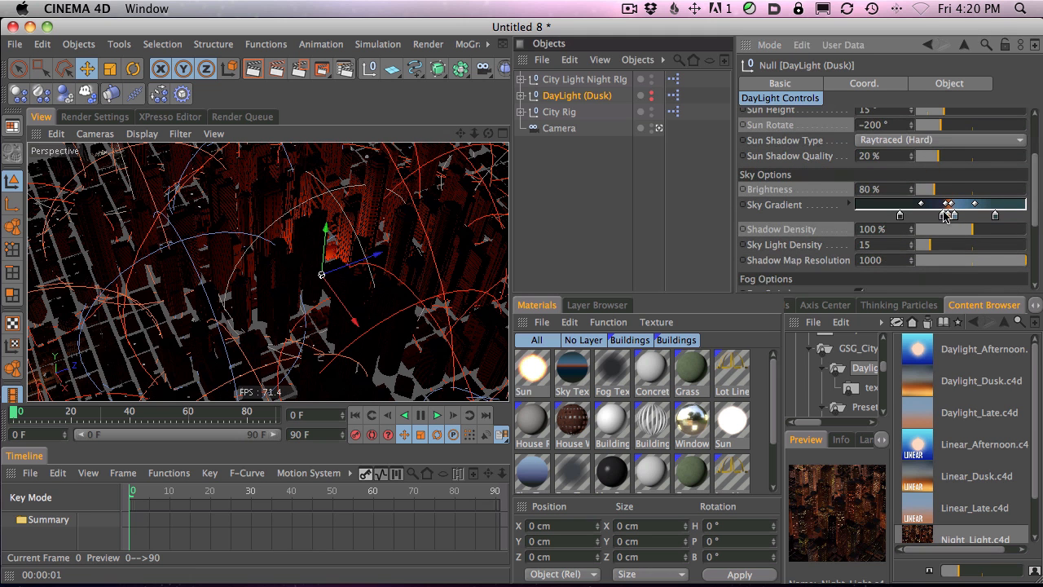
scroll(1031, 196, "up", 3)
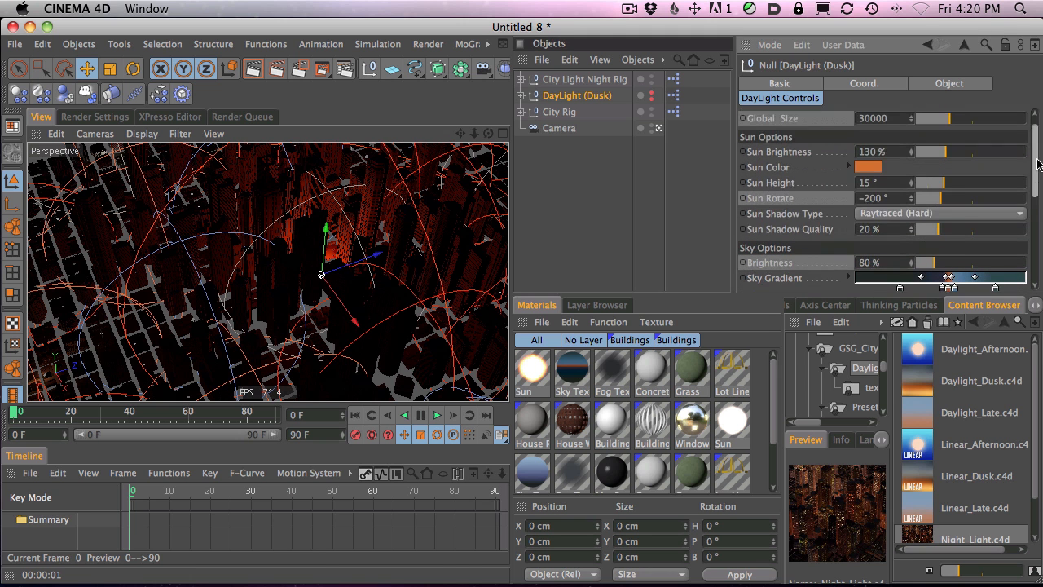
- Reframe the camera back to a low skyline view and turn on Preview in the City Rig's controls
left_click_drag(440, 233, 267, 584, "alt")
middle_click_drag(381, 233, 285, 319, "alt")
left_click_drag(423, 267, 122, 295, "alt")
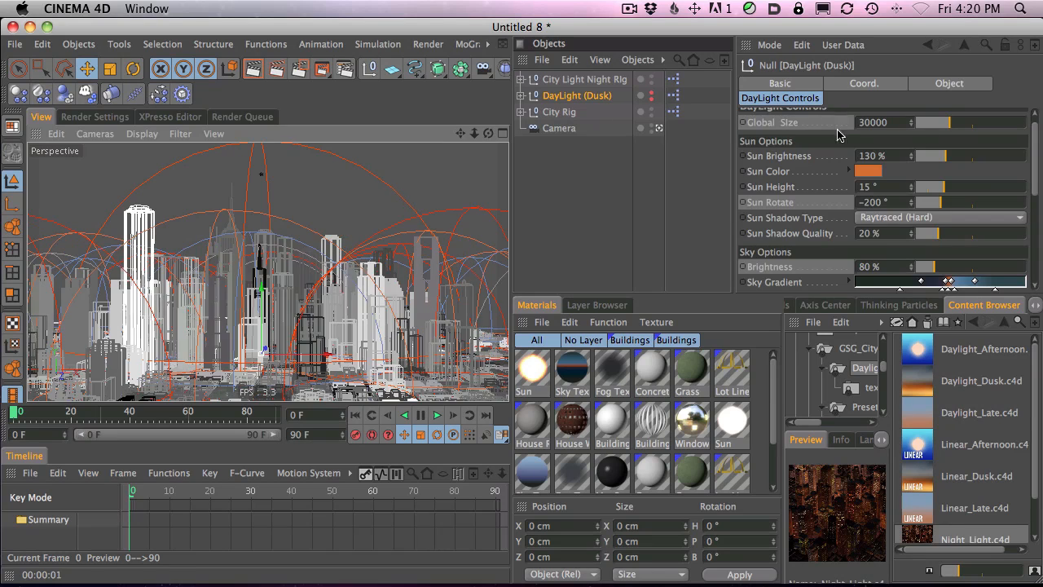
left_click(559, 111)
left_click(834, 119)
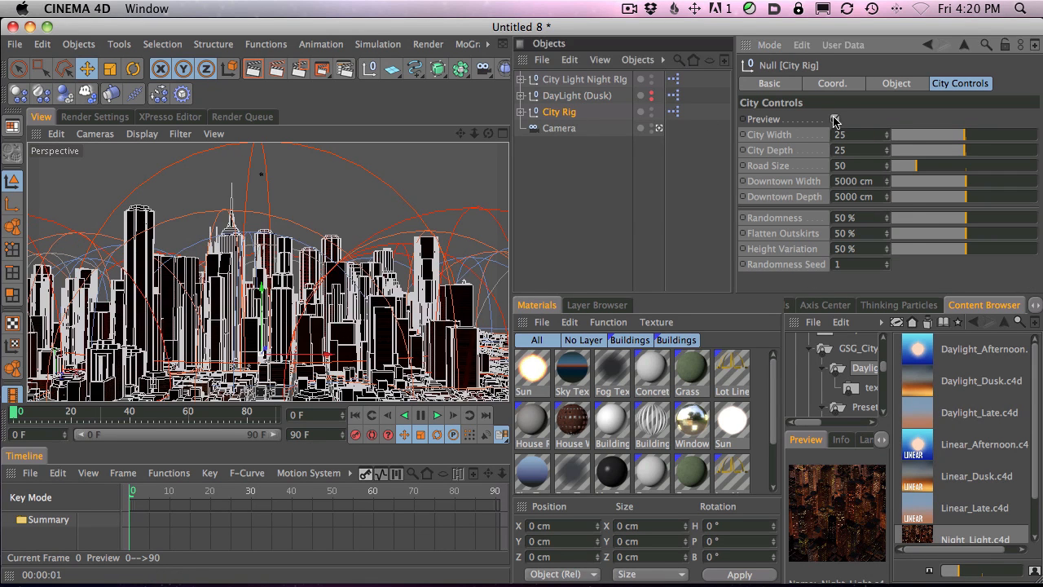
- Orbit the camera around the preview city and pull back until the whole city is in frame
left_click(577, 96)
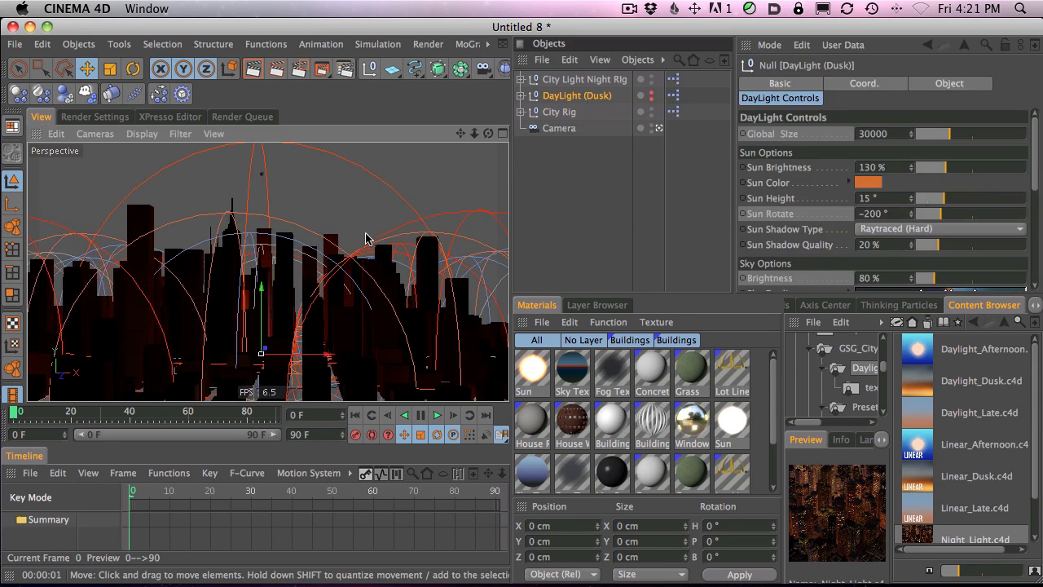
left_click_drag(756, 212, 927, 220, "alt")
mouse_move(350, 253)
left_mouse_down("alt")
mouse_move(819, 237)
mouse_move(574, 242)
mouse_move(873, 176)
left_mouse_up("alt")
left_click_drag(262, 330, 517, 495, "alt")
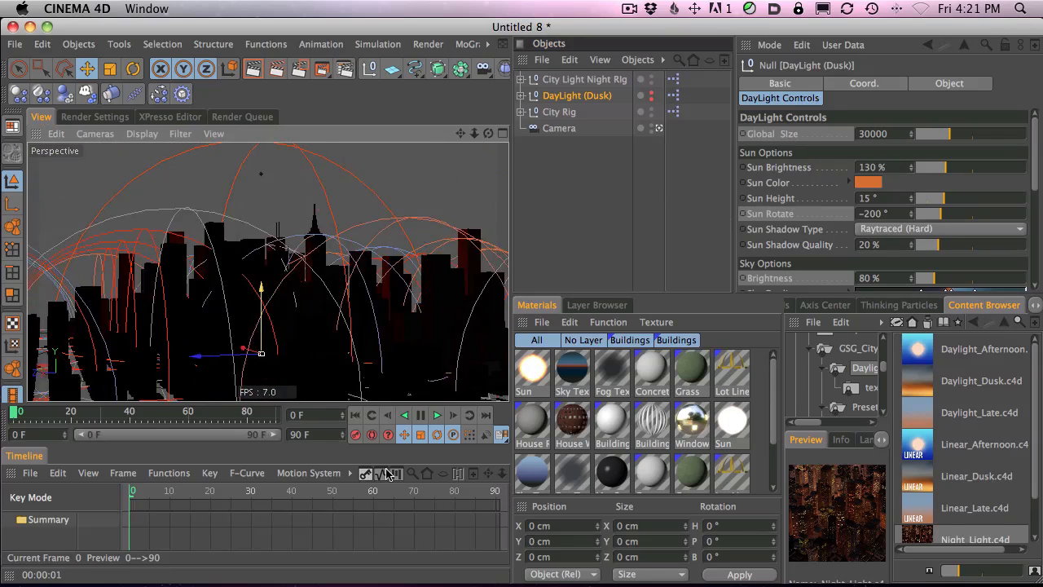
left_click_drag(389, 475, 175, 477, "alt")
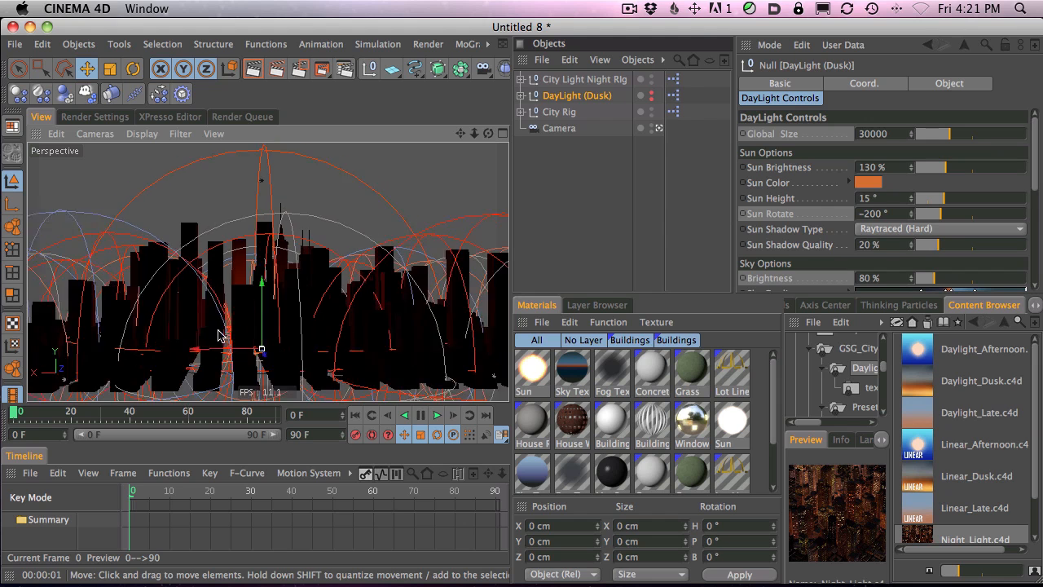
left_click_drag(164, 344, 370, 233, "alt")
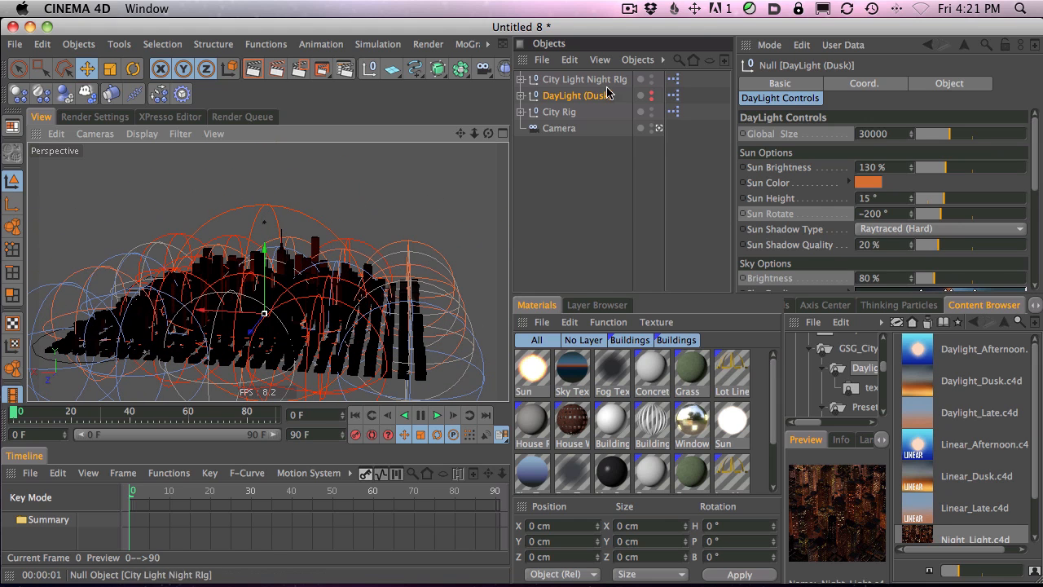
- Make DayLight (Dusk) visible again and delete the City Light Night Rig
left_click(584, 79)
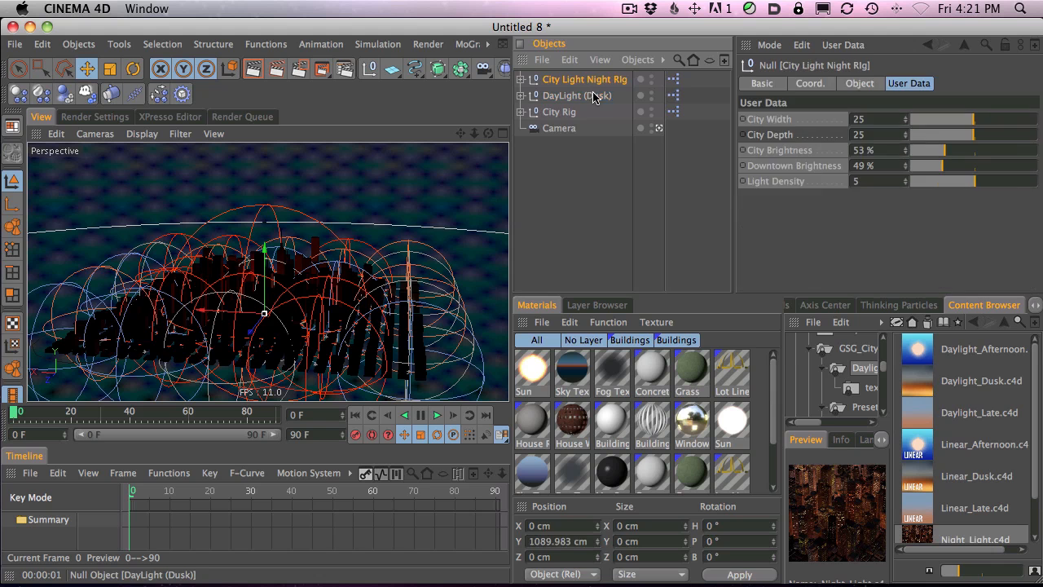
key("Delete")
left_click(599, 80)
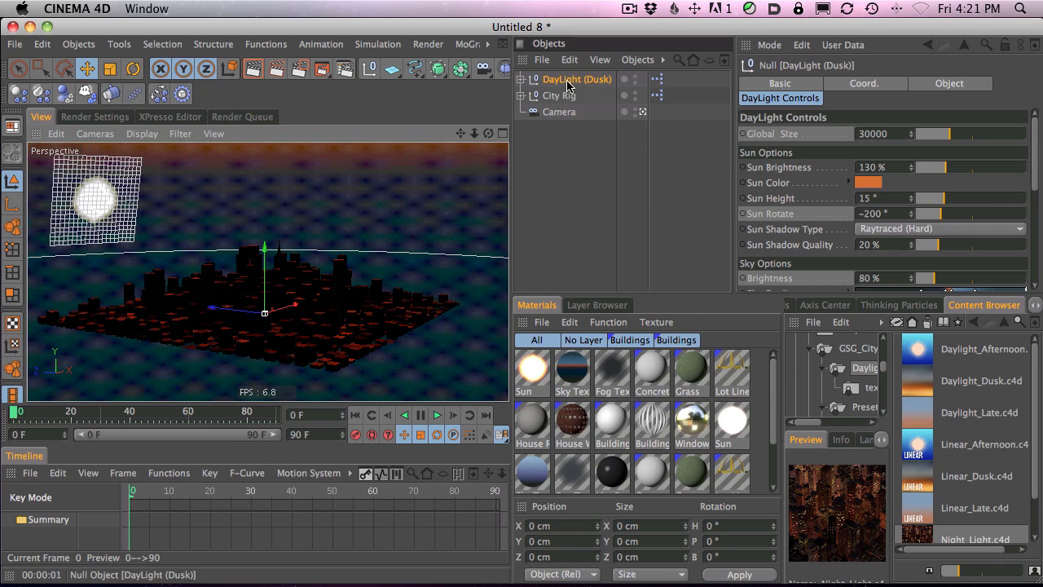
- Set DayLight (Dusk)'s Sun Height to 24° and Sun Rotate to -152°, and spread the sky gradient's middle knots to widen the orange band
mouse_move(948, 203)
left_mouse_down()
mouse_move(1004, 200)
mouse_move(925, 200)
mouse_move(956, 198)
mouse_move(950, 213)
left_mouse_up()
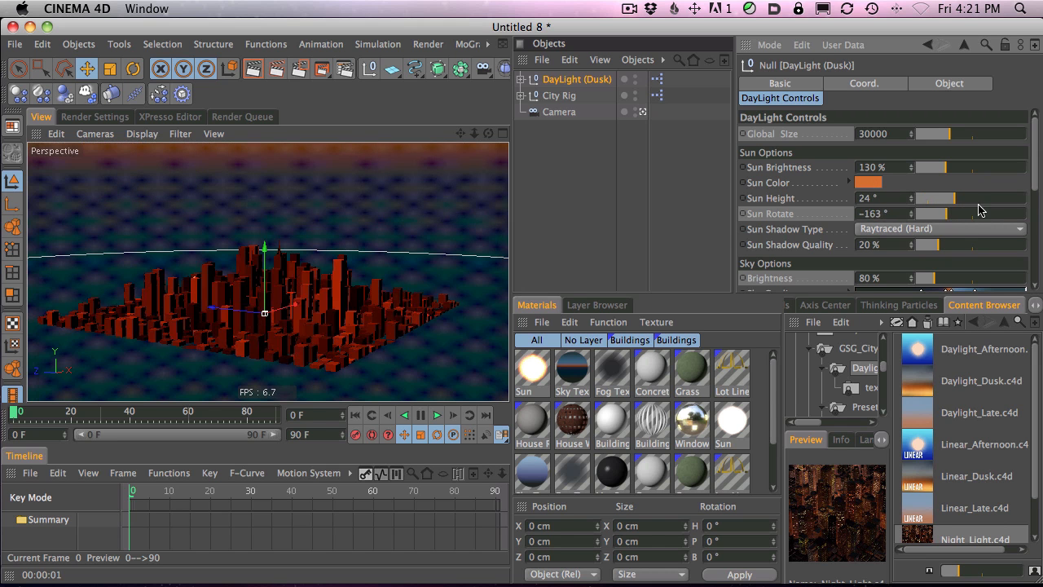
left_click_drag(1033, 176, 1030, 212)
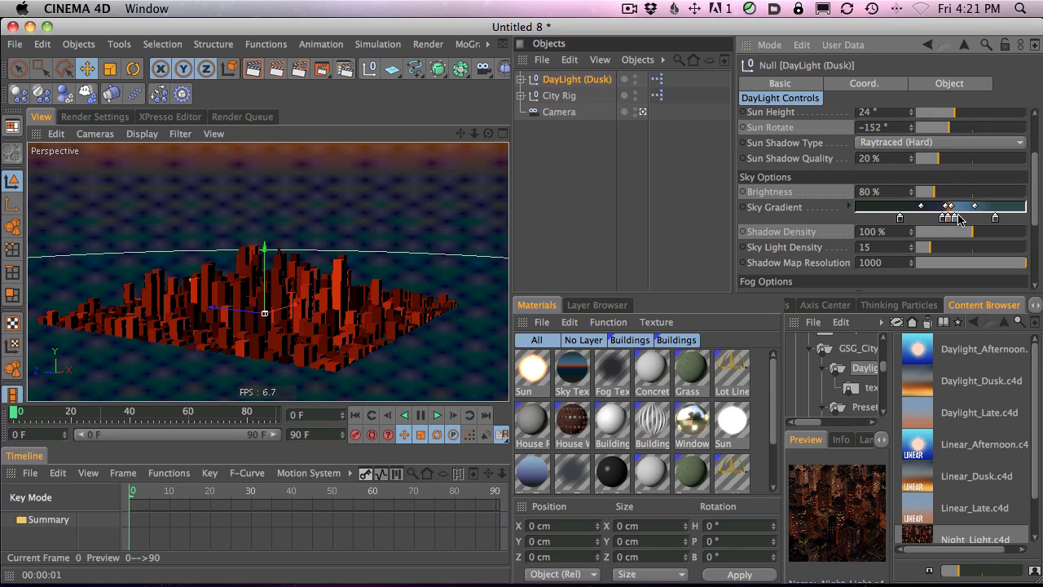
left_click_drag(959, 220, 934, 219)
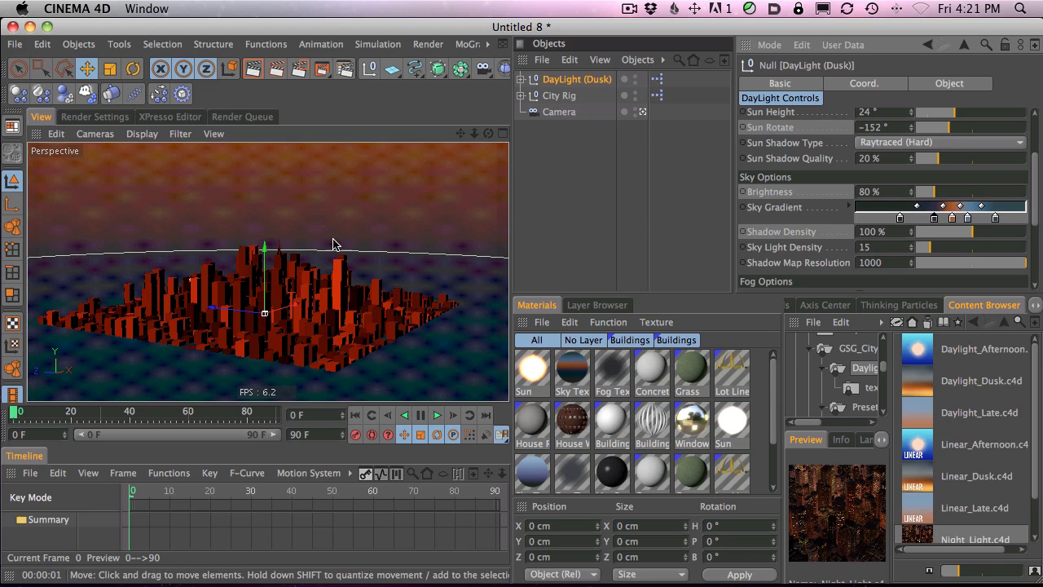
- Reframe the camera to a close, low skyline view of the preview city and render the view
left_click_drag(386, 228, 365, 287, "alt")
right_click_drag(624, 204, 911, 185, "alt")
right_click_drag(360, 290, 538, 236, "alt")
left_click(253, 71)
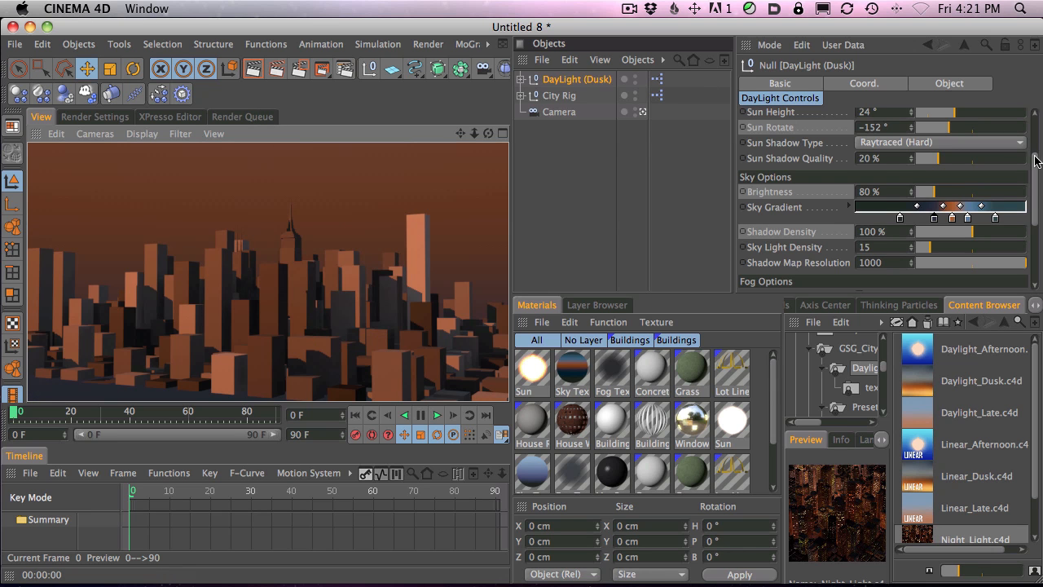
- Turn off Preview in the City Rig's controls and render the view with the detailed buildings
left_click_drag(1034, 156, 1031, 108)
left_click(559, 95)
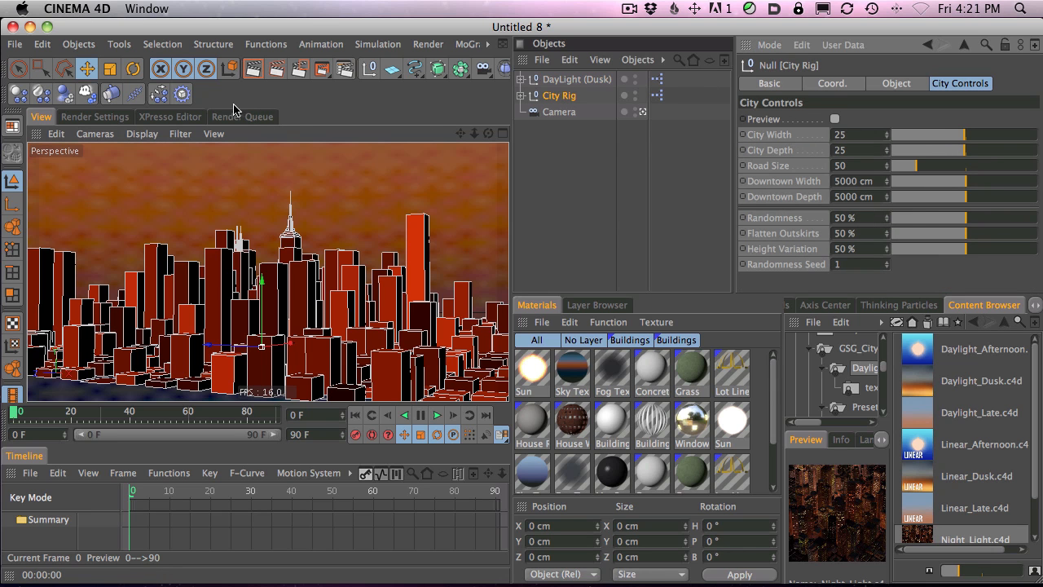
key("super+r")
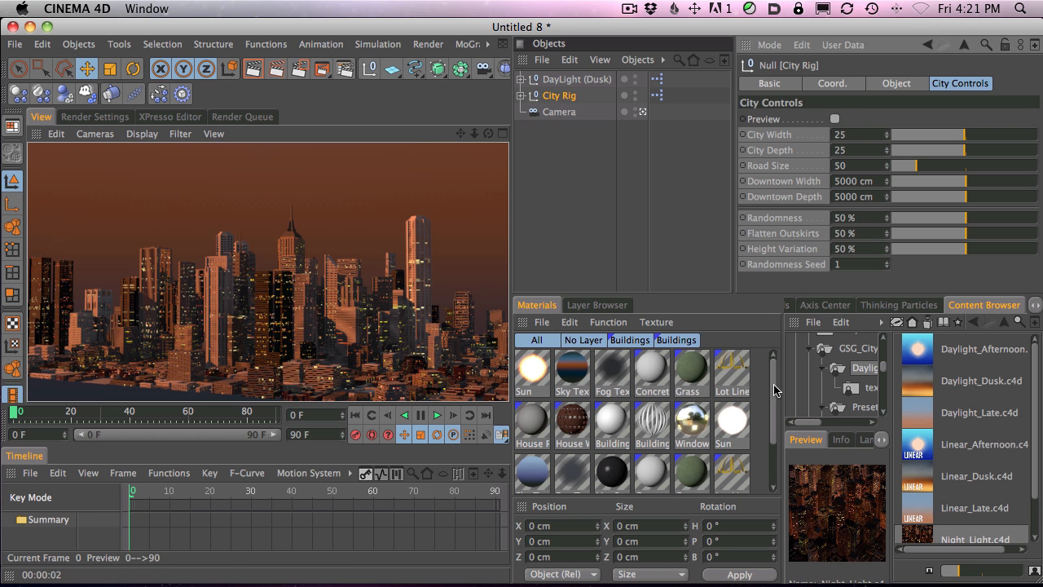
- Enable the Diffusion channel in the Windows material, keeping Luminance enabled
scroll(775, 390, "down", 2)
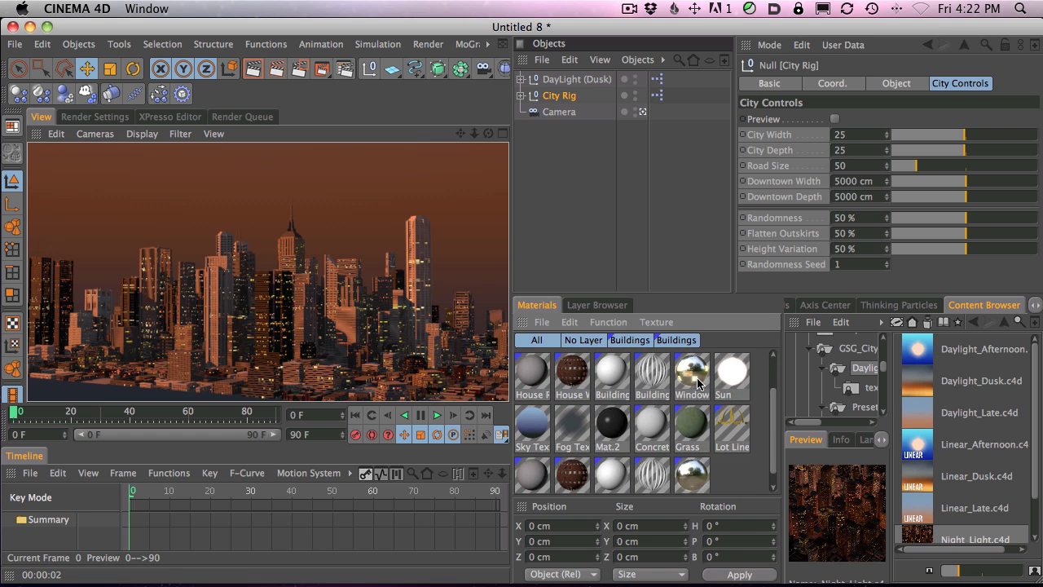
double_click(697, 384)
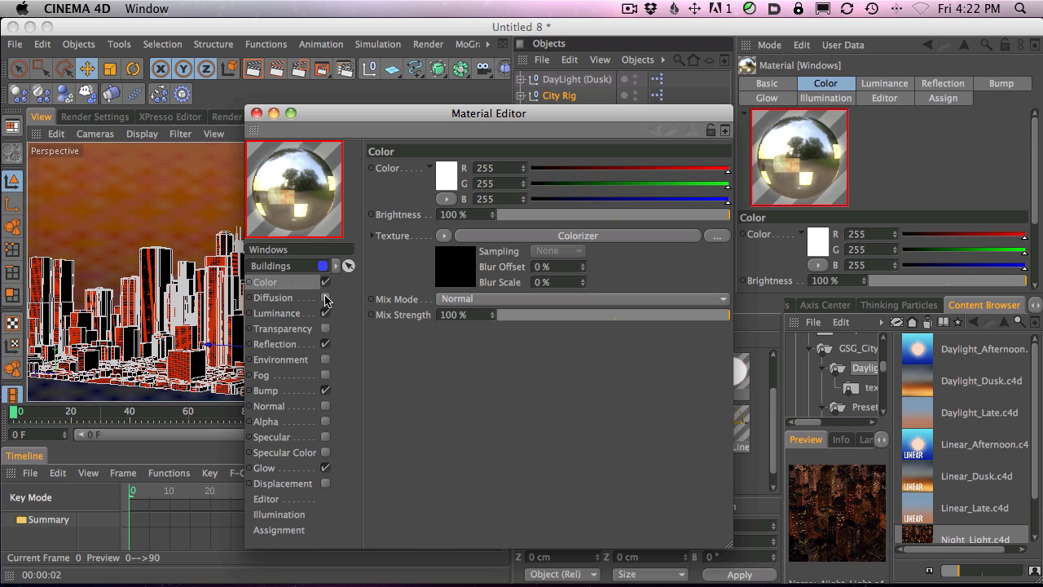
left_click(325, 298)
left_click(325, 314)
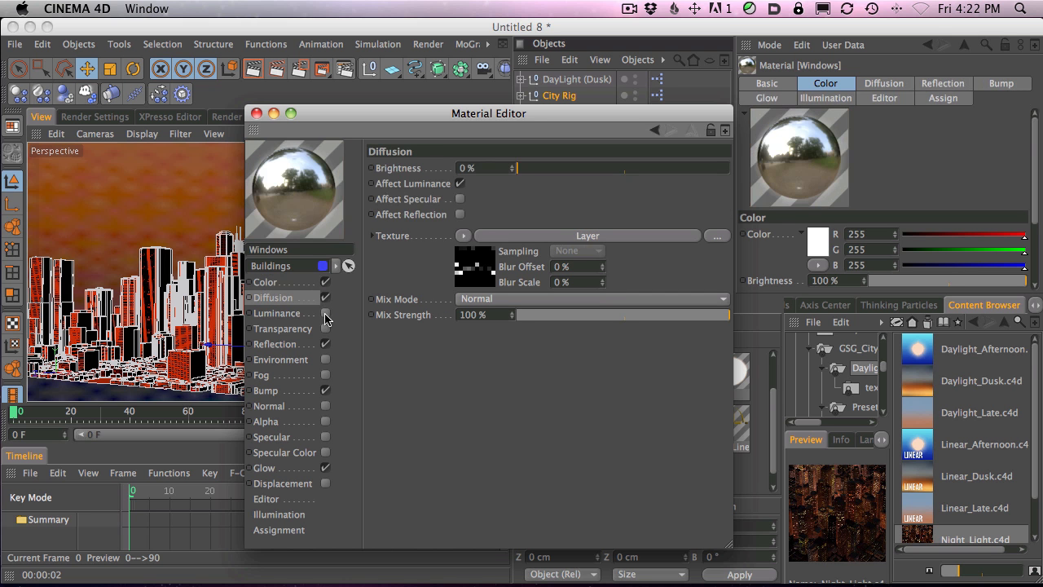
left_click(325, 314)
left_click_drag(266, 113, 316, 188)
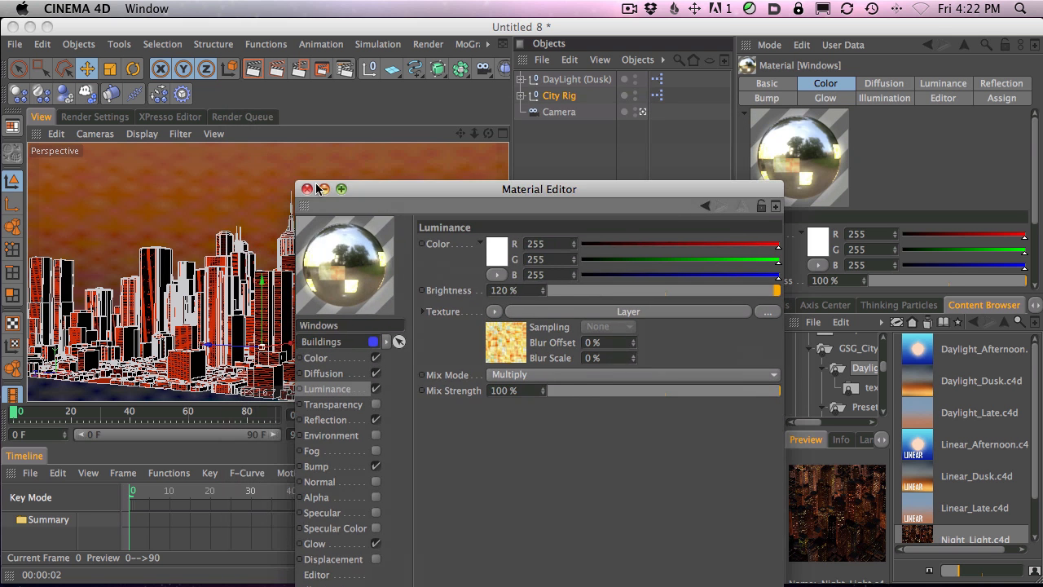
left_click(307, 188)
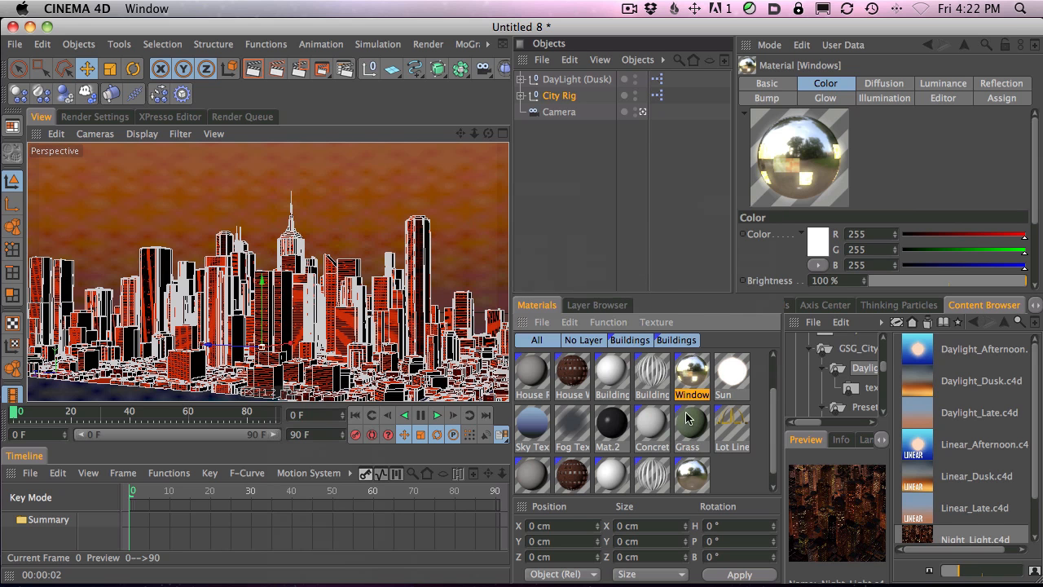
scroll(773, 437, "up", 2)
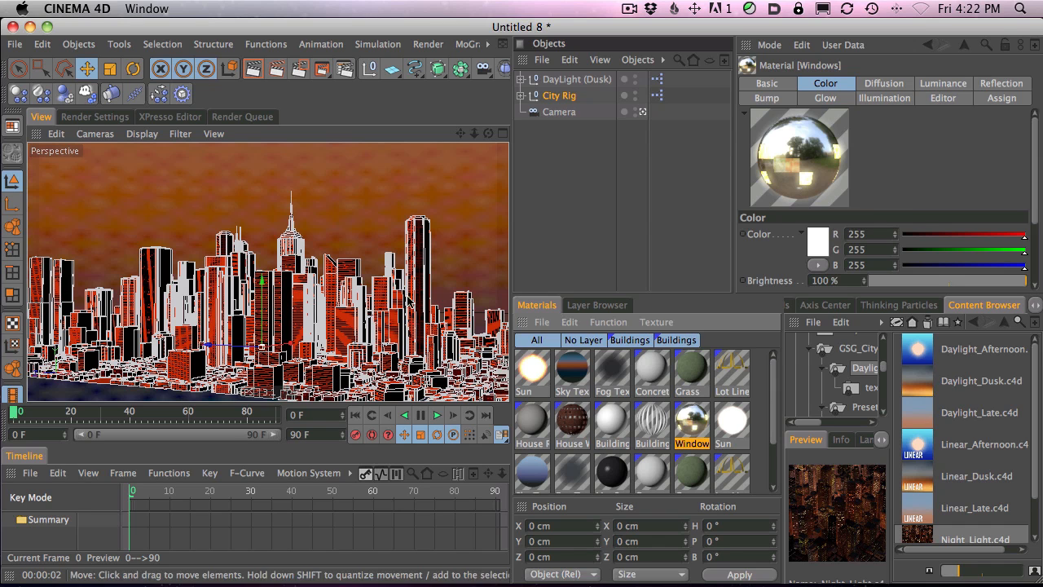
- Select DayLight (Dusk), City Rig and Camera together, and orbit the camera to a higher view over the city
left_click_drag(584, 141, 539, 75)
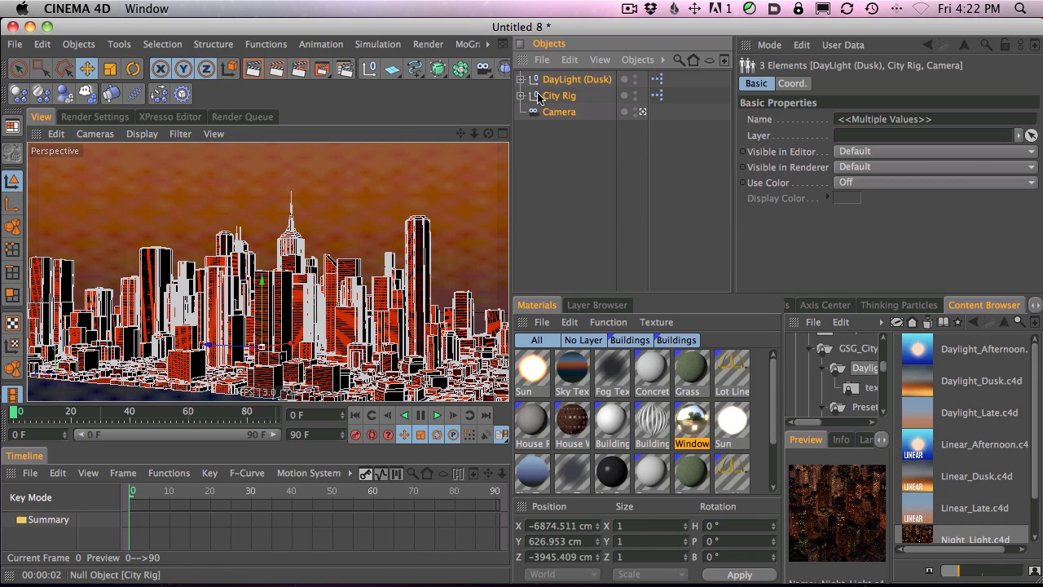
left_click_drag(566, 139, 521, 79)
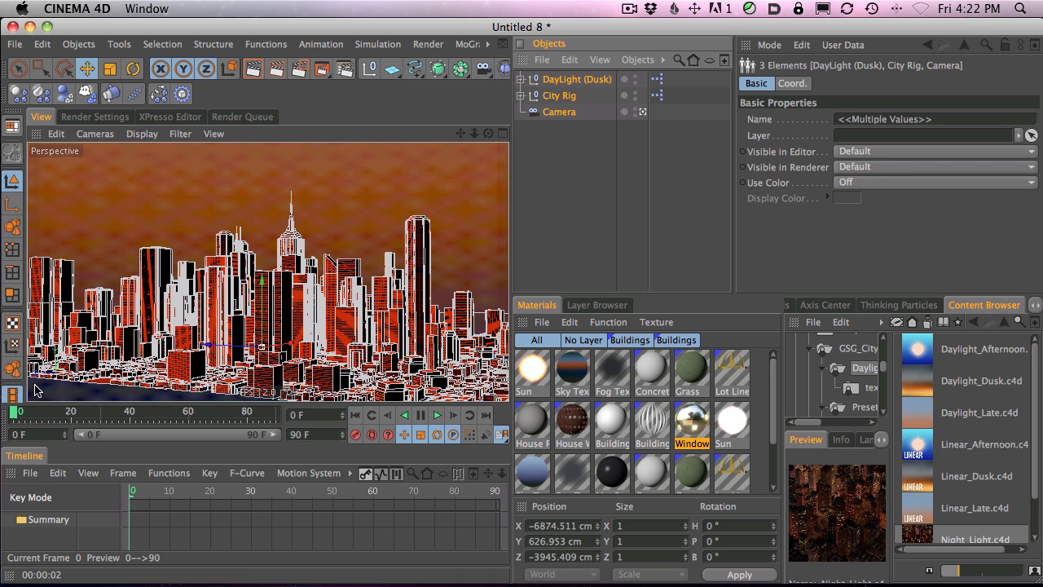
left_click_drag(359, 264, 255, 239, "alt")
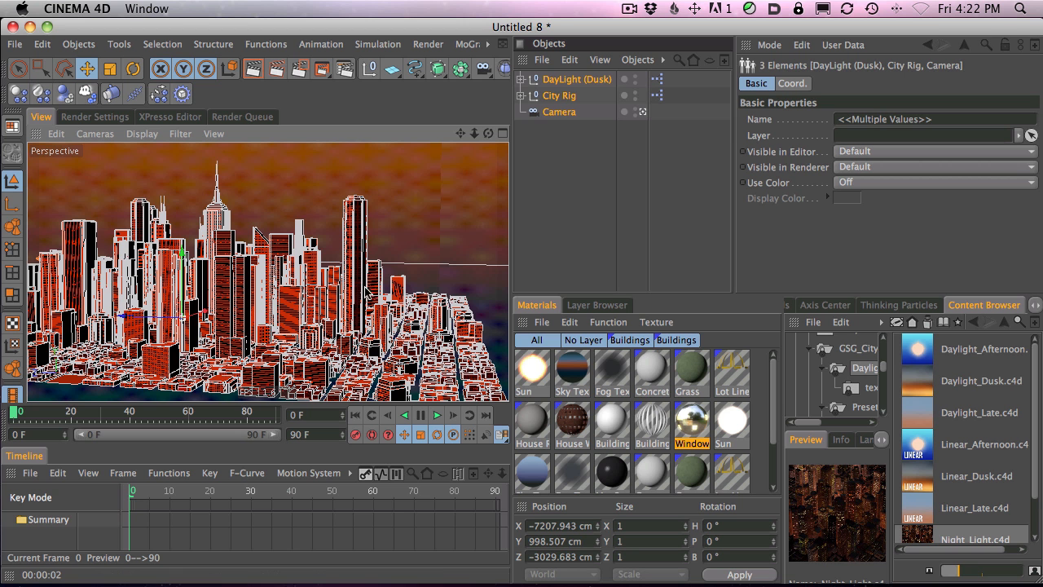
left_click_drag(384, 319, 623, 222, "alt")
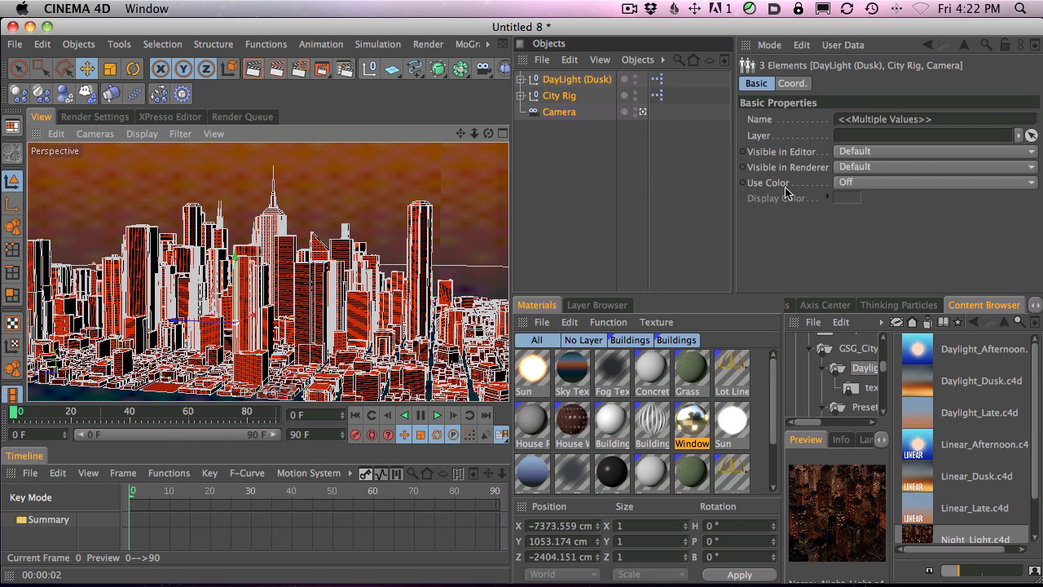
- Open the City_On_The_Water.c4d preset from the city kit's Presets folder and render the view
left_click(1005, 323)
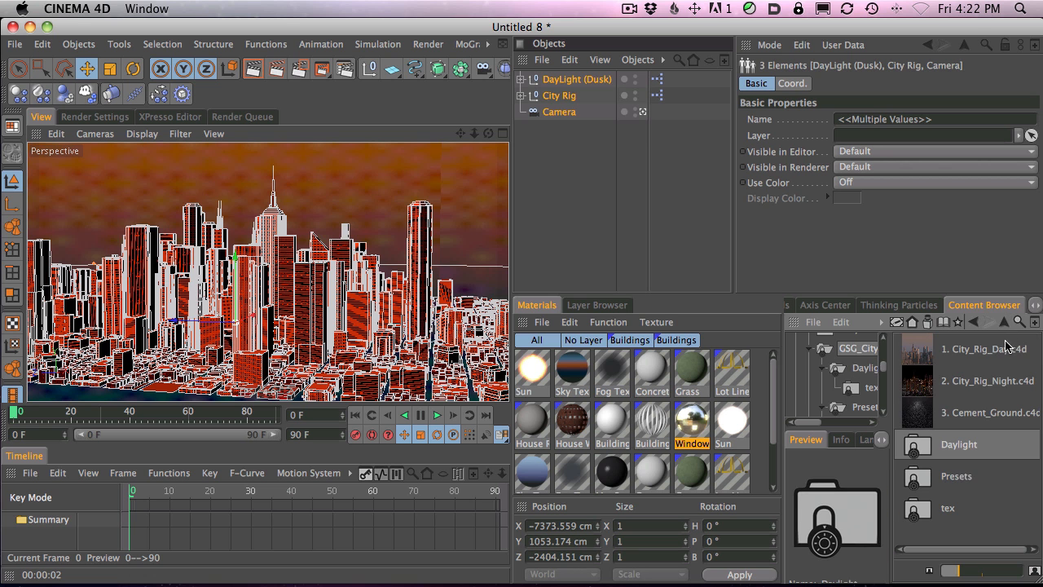
double_click(926, 478)
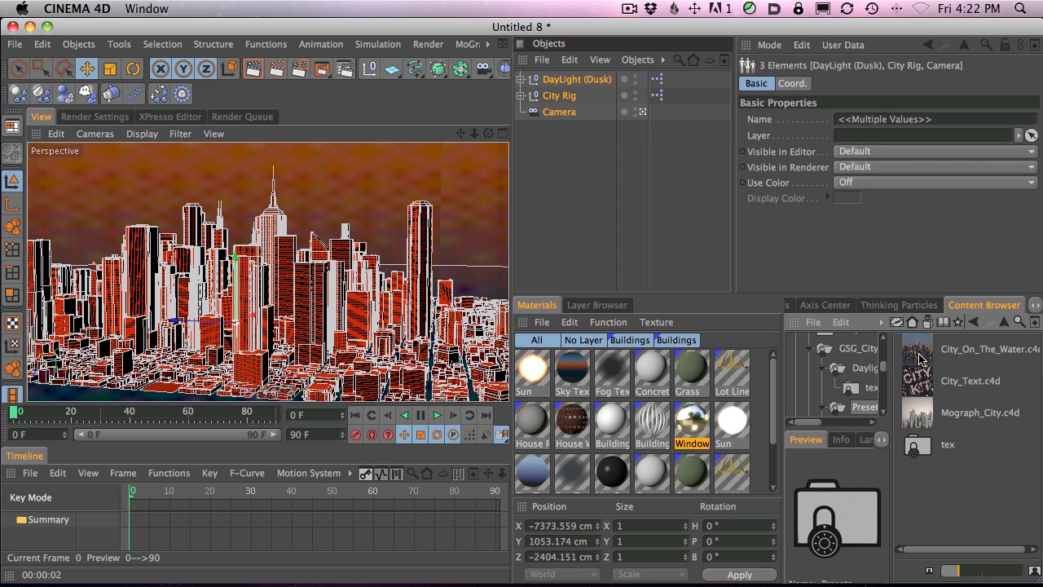
double_click(919, 358)
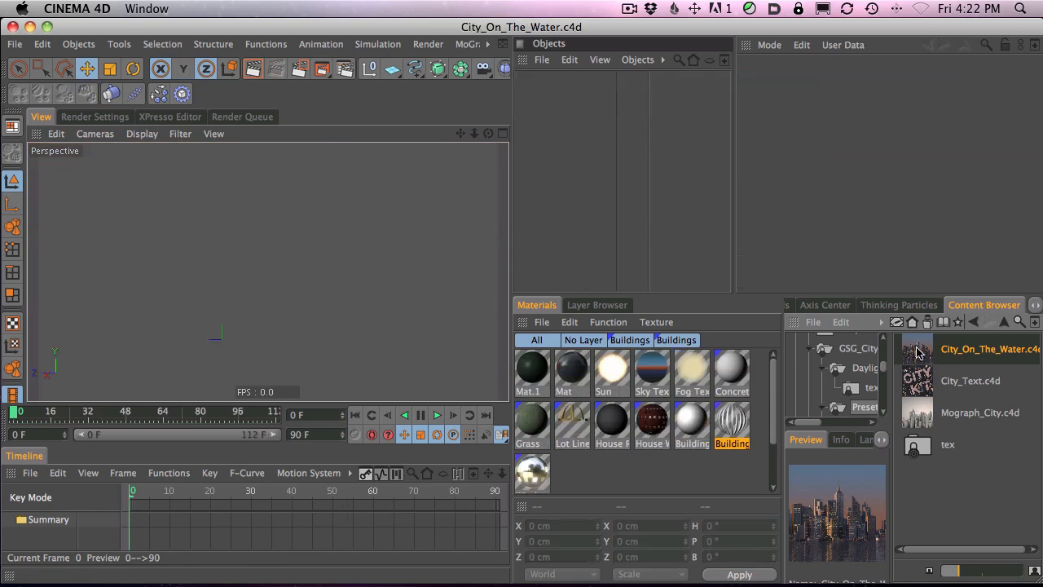
left_click(251, 70)
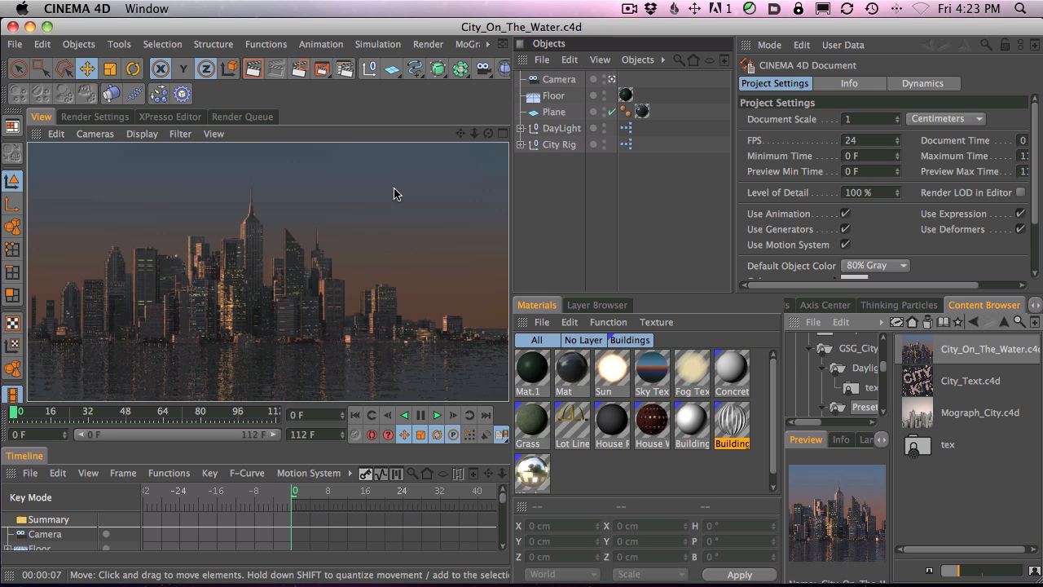
- Open the City_Text.c4d preset and render the view
double_click(925, 383)
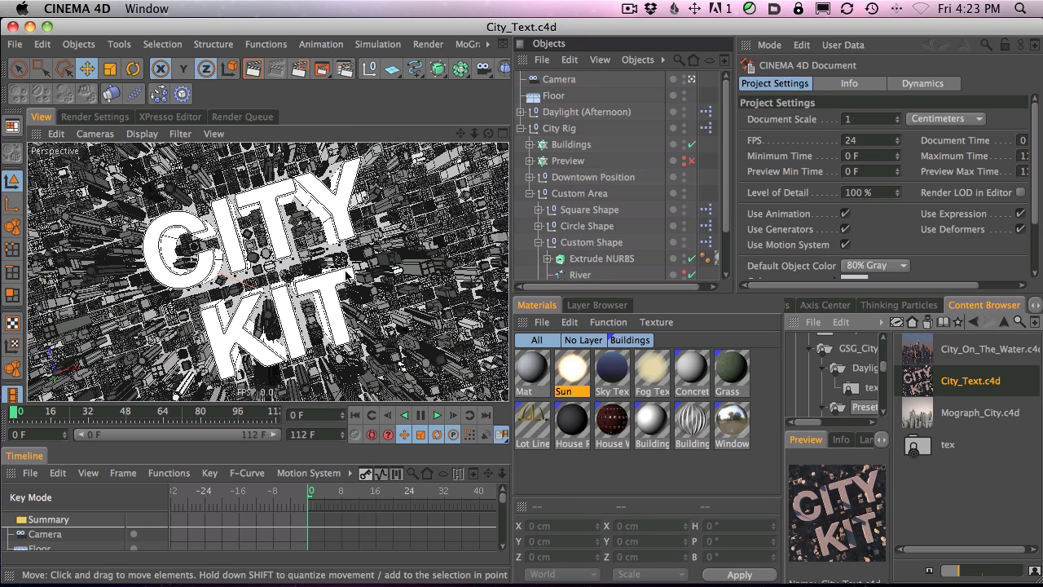
left_click(254, 69)
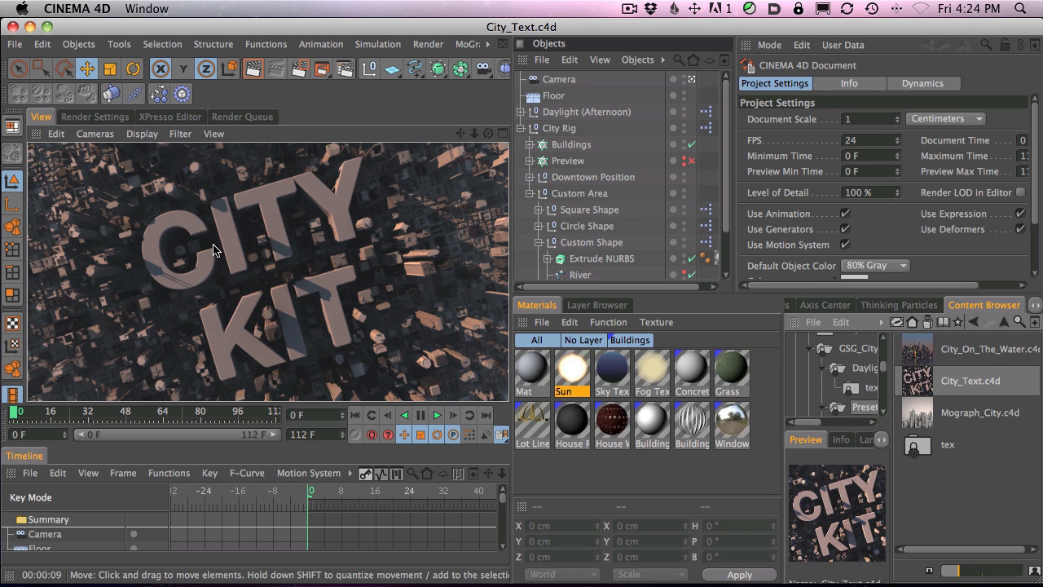
- Replace the CHANGE ME spline's text with a first name above the word ROCKS, and render the view
left_click(601, 259)
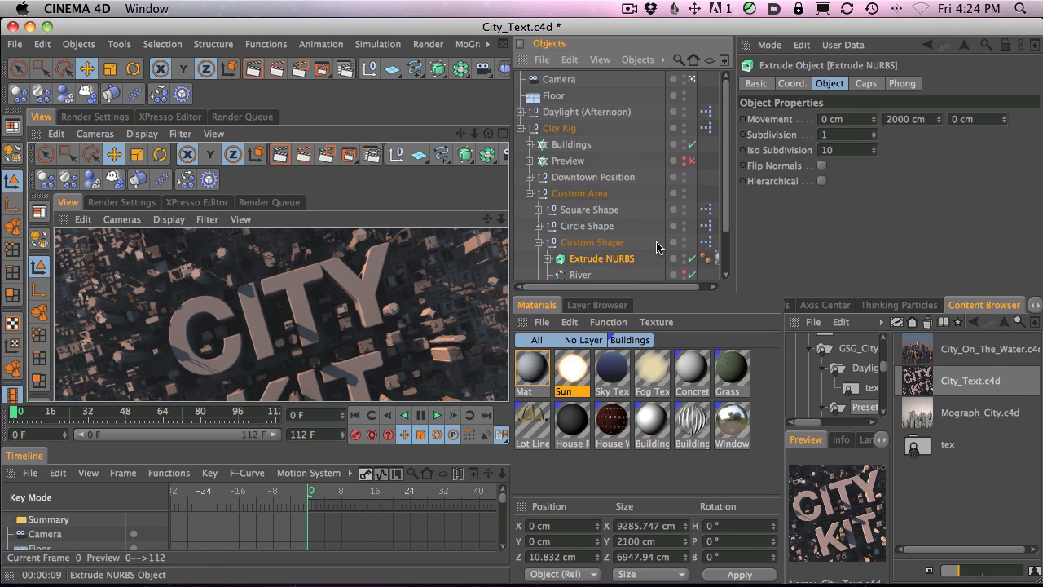
scroll(656, 244, "down", 3)
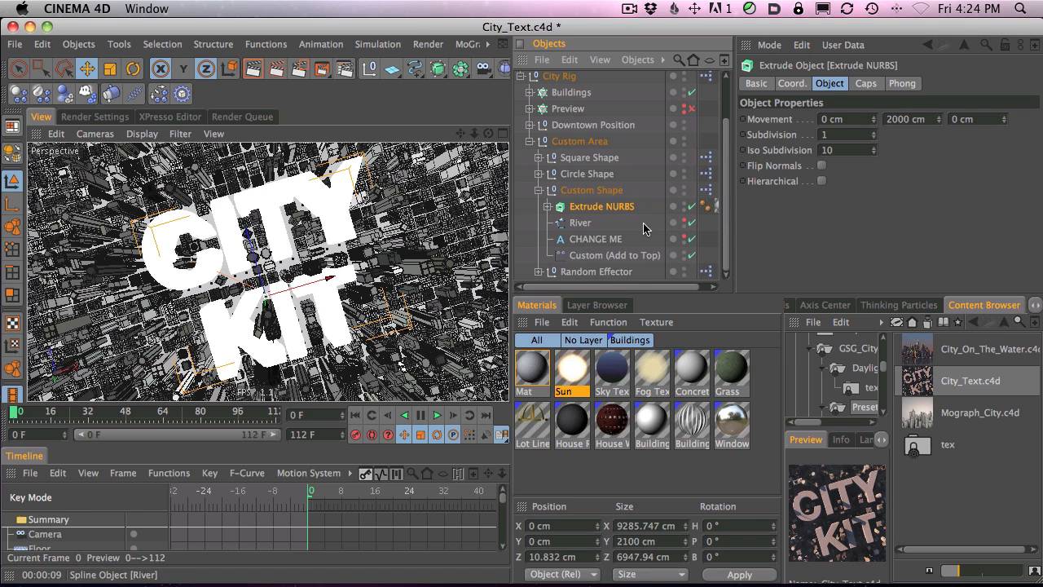
left_click(597, 242)
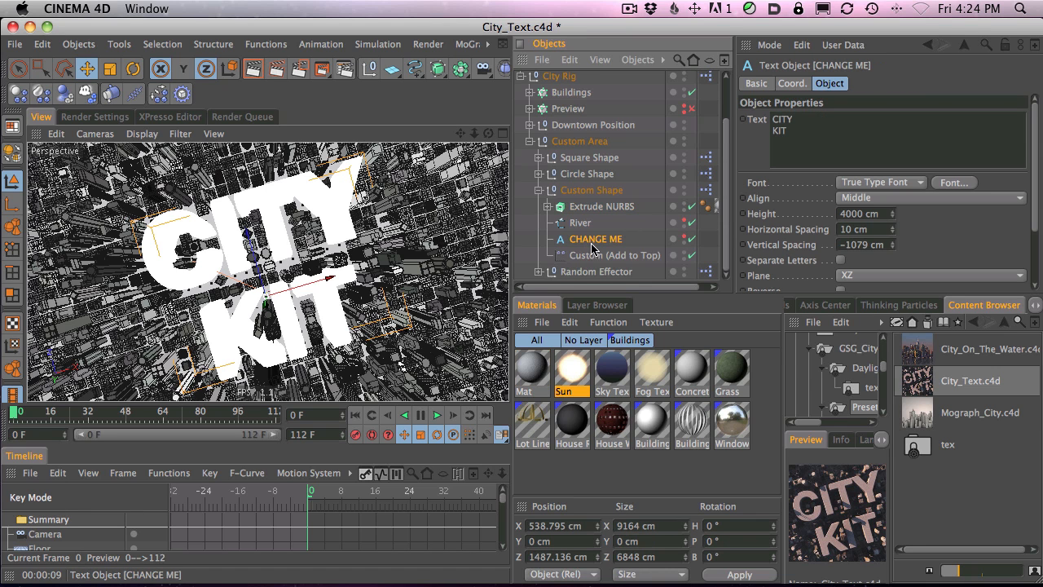
left_click_drag(792, 133, 751, 103)
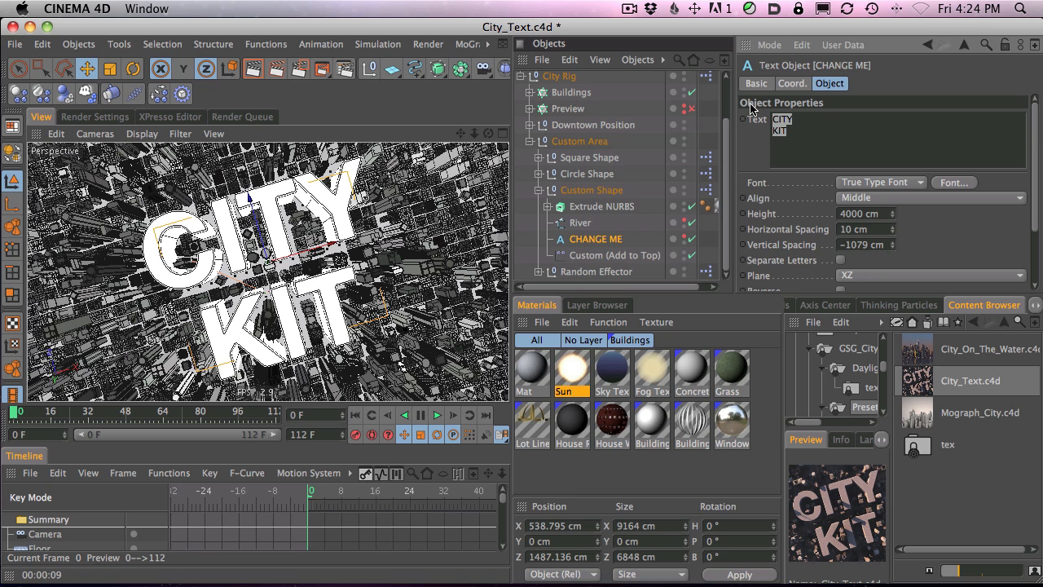
type("NIC")
left_click(588, 228)
left_click(587, 241)
left_click(253, 70)
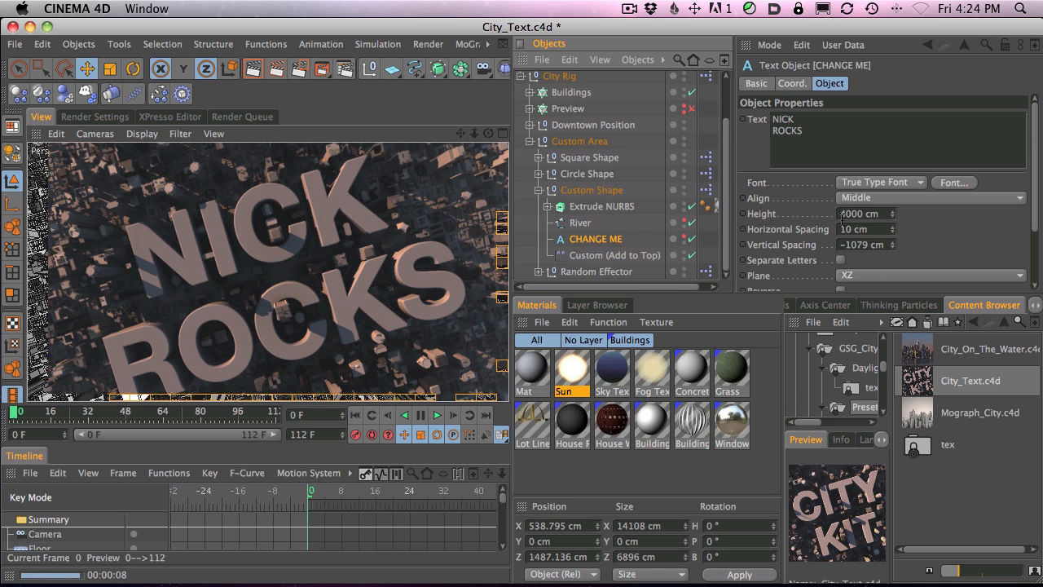
- Set the CHANGE ME text's font to Knockout HTF46-Flyweight and render the view
left_click(955, 183)
left_click_drag(554, 39, 539, 38)
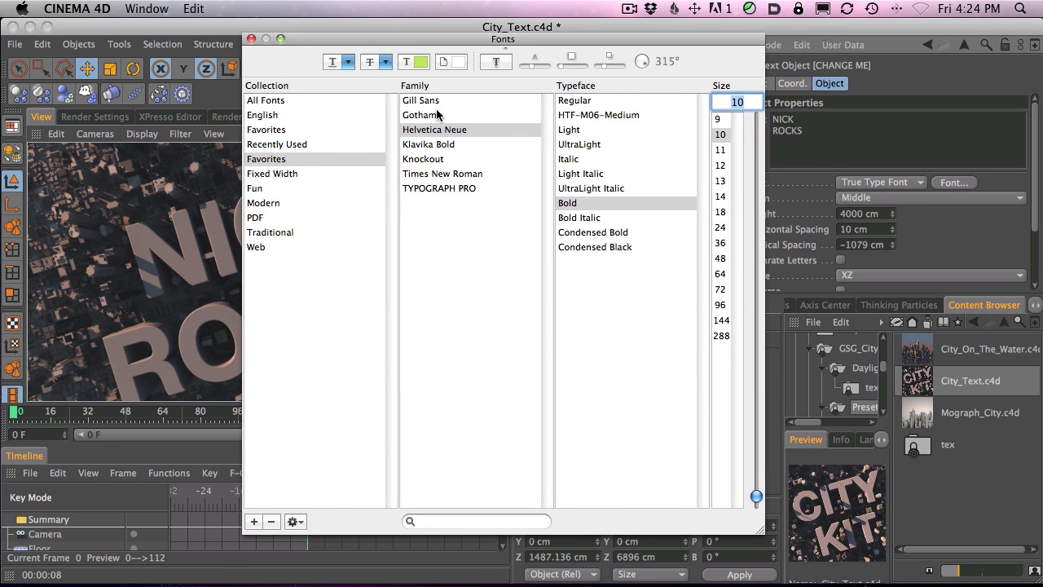
left_click(440, 159)
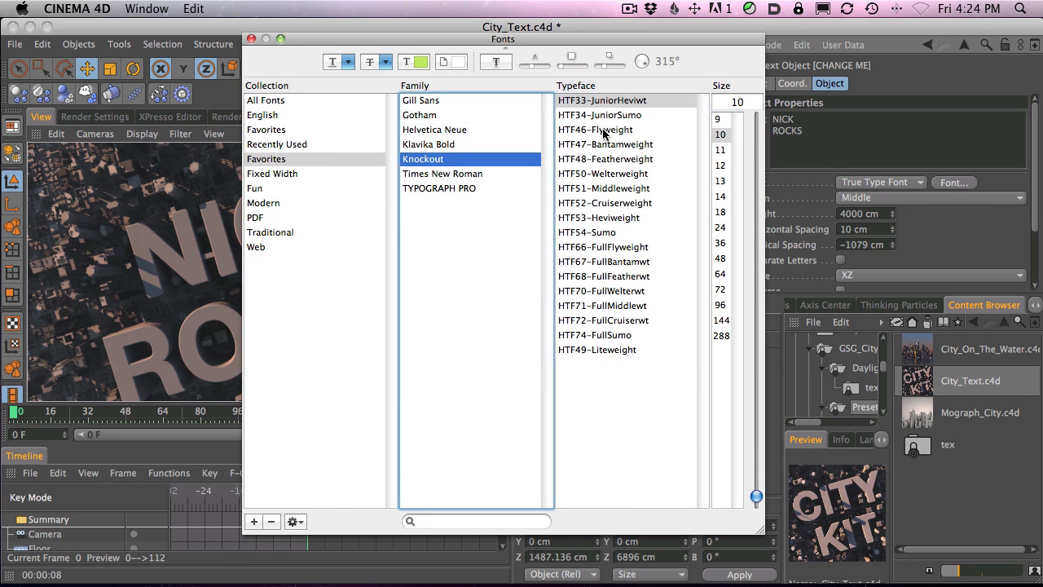
left_click(629, 132)
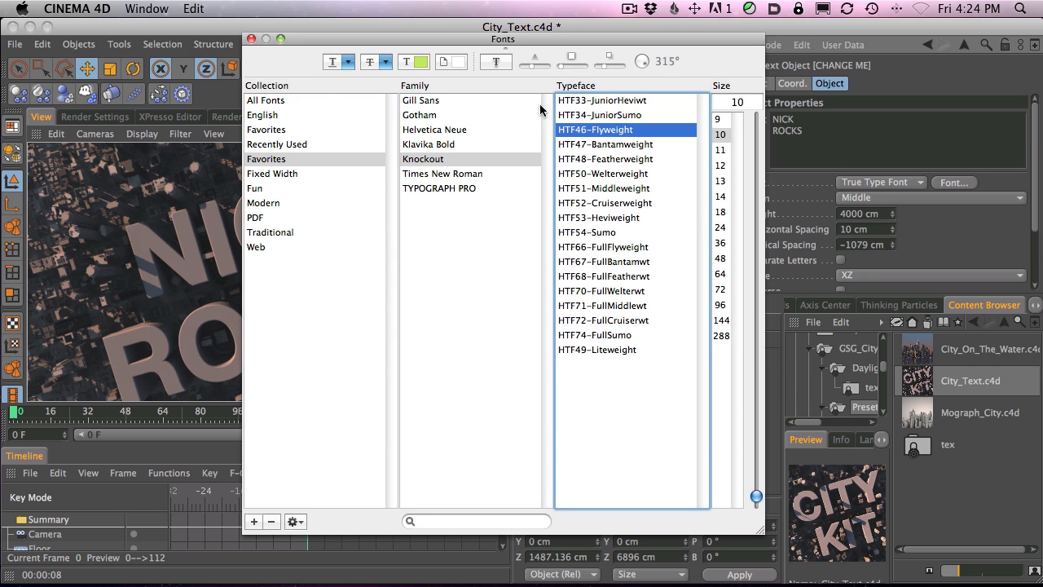
left_click(251, 38)
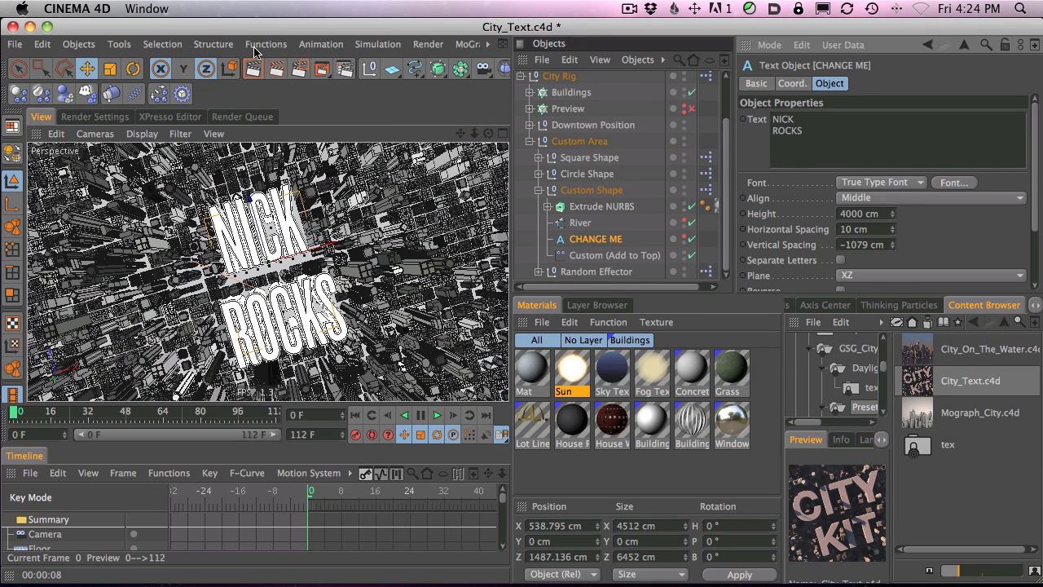
left_click(253, 69)
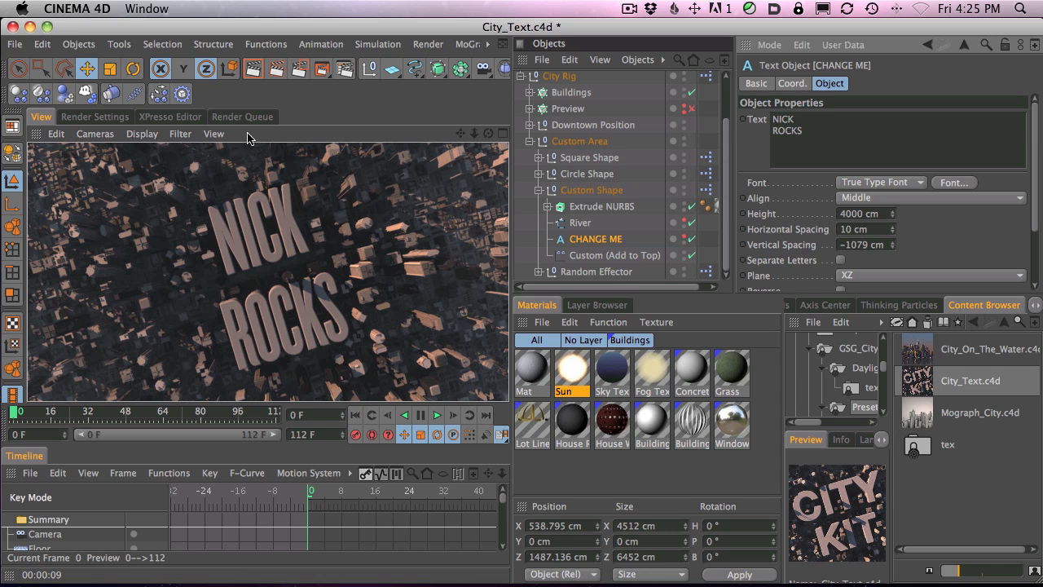
- Collapse the City Rig hierarchy, set Daylight (Afternoon)'s Sun Color to a saturated orange and render the view
left_click(520, 76)
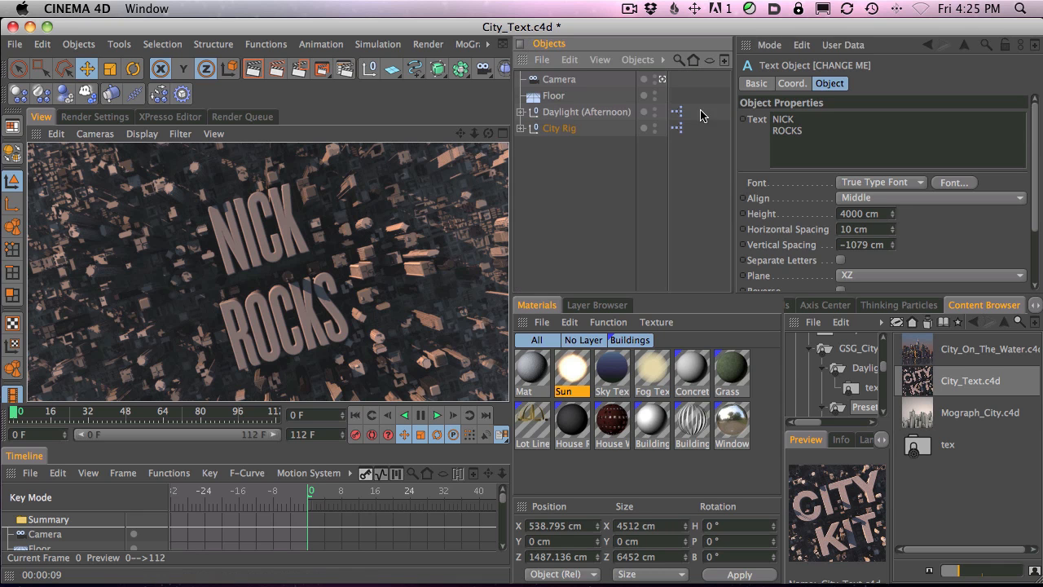
left_click(557, 114)
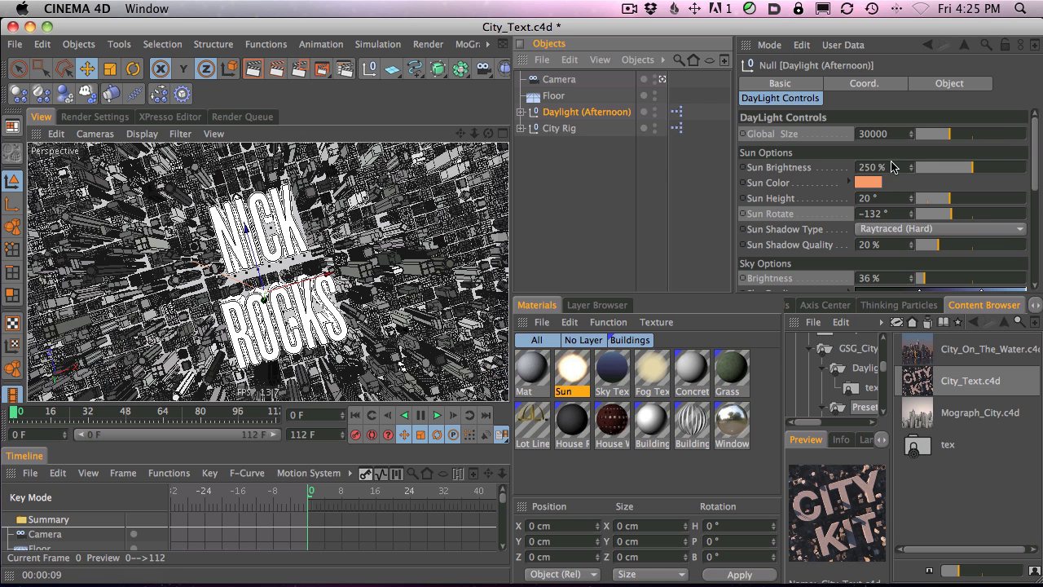
left_click(876, 183)
left_click_drag(831, 147, 882, 140)
left_click(902, 248)
key("super+r")
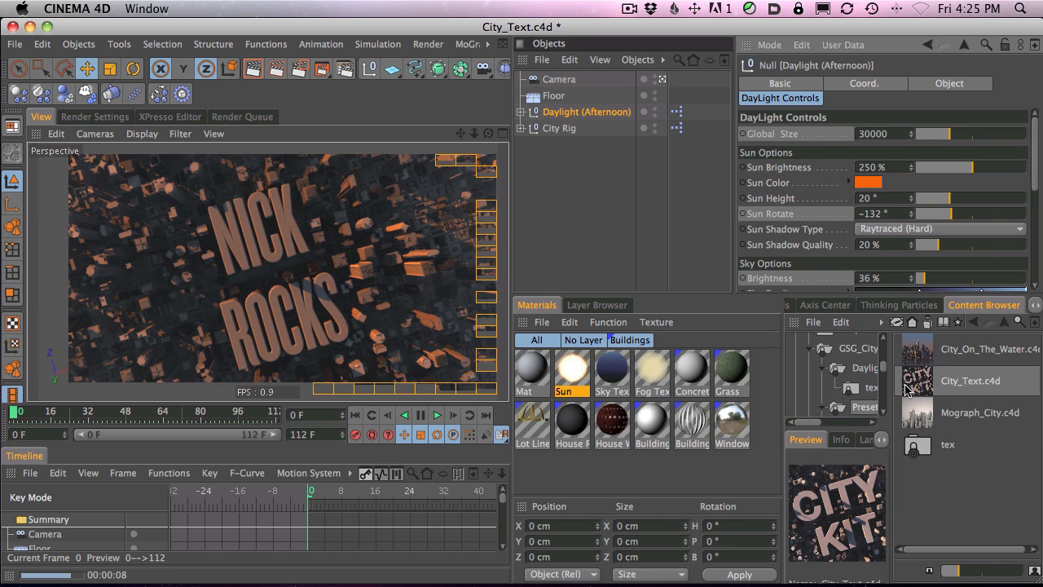
- Open the Mograph_City.c4d preset and render the view
left_click(923, 416)
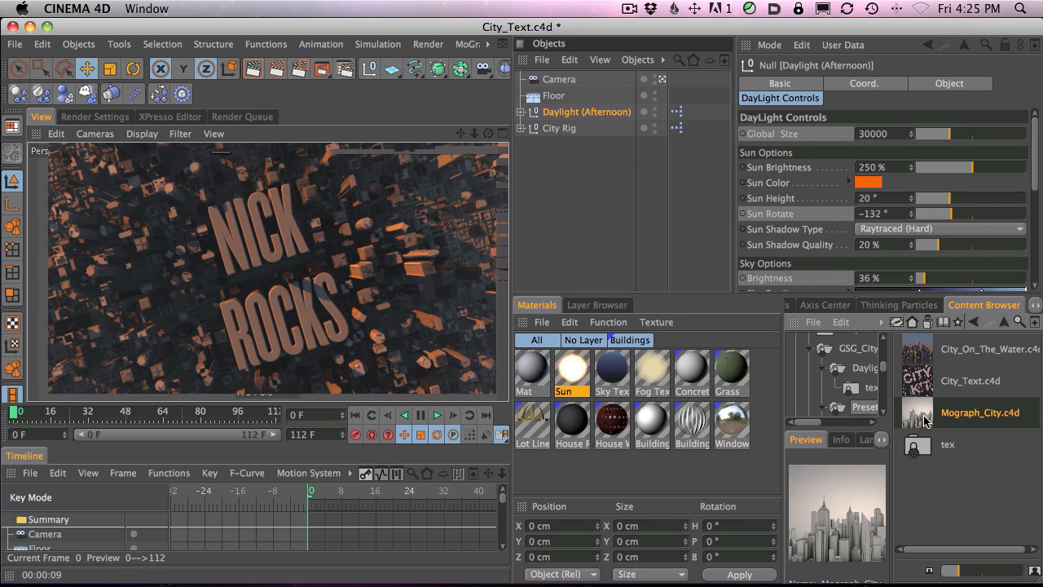
double_click(926, 417)
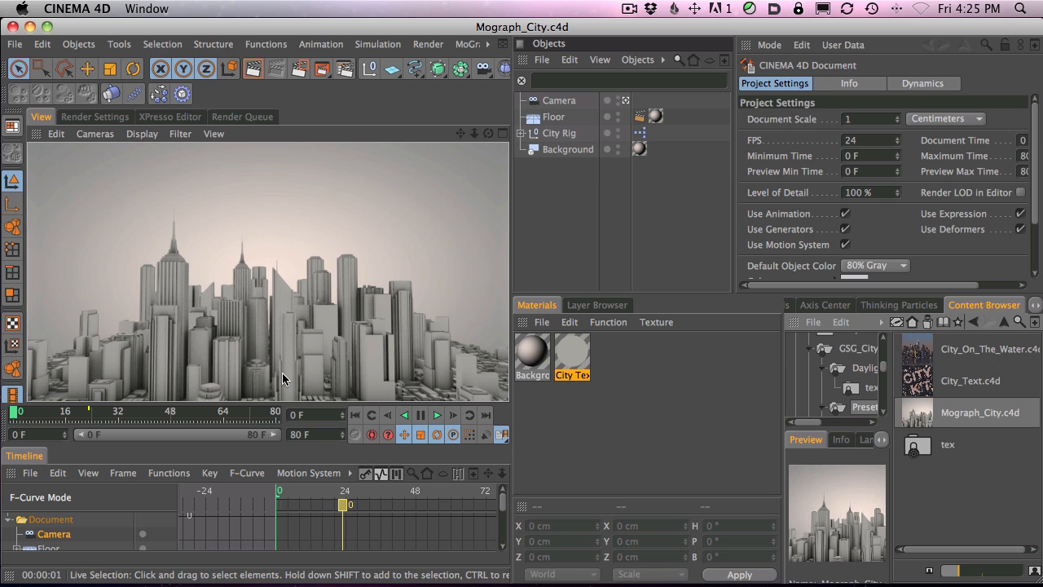
- Recolor the Background Texture's circular gradient from dark gray in the center to black at the edges and render the view
double_click(537, 358)
left_click(302, 285)
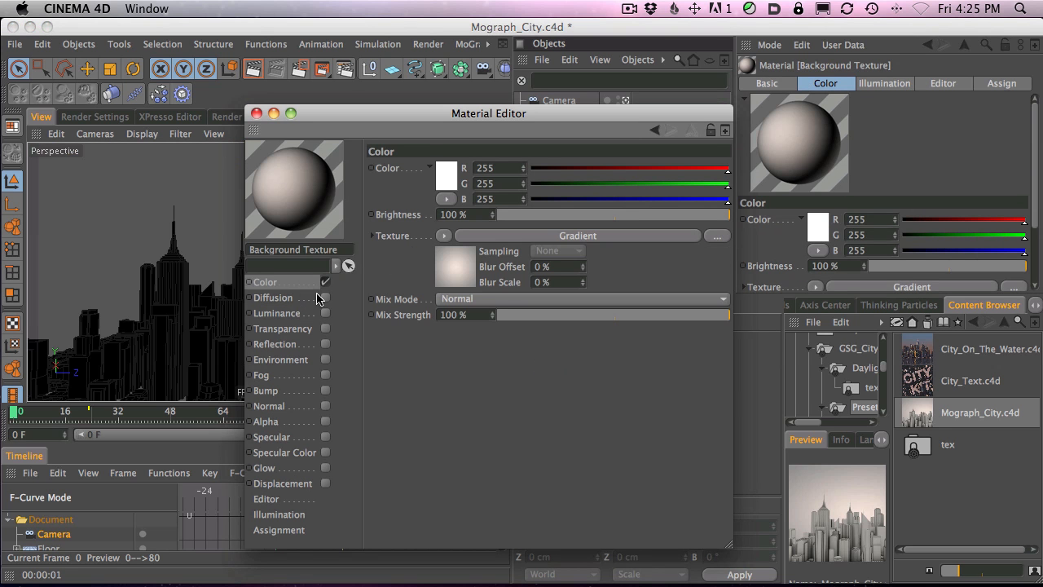
left_click(513, 237)
double_click(431, 296)
left_click_drag(385, 270, 318, 309)
left_click(469, 368)
double_click(726, 299)
left_click_drag(668, 296, 662, 348)
left_click(754, 360)
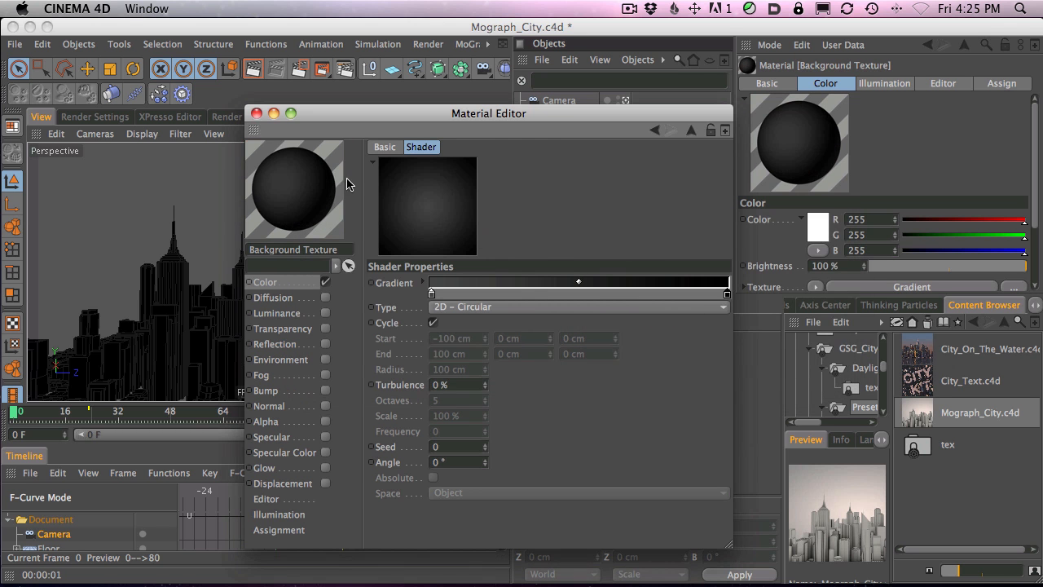
left_click(256, 113)
left_click(253, 68)
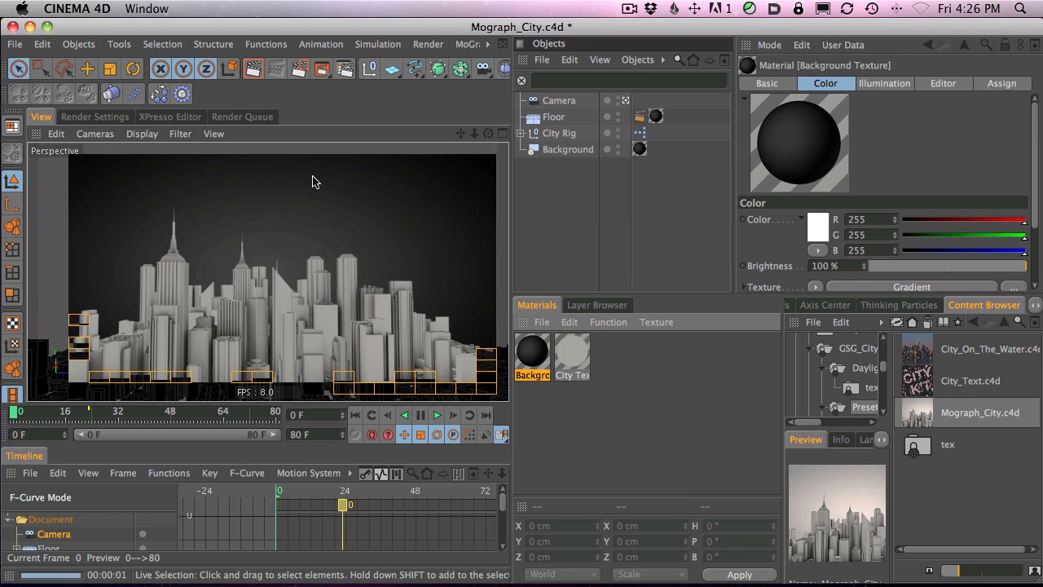
- Set the City Texture's luminance color to orange (R 255, G 80, B 11) and render the view
double_click(572, 356)
left_click(306, 312)
left_click_drag(611, 199, 544, 199)
left_click_drag(663, 183, 744, 173)
left_click_drag(580, 186, 594, 186)
left_click(258, 113)
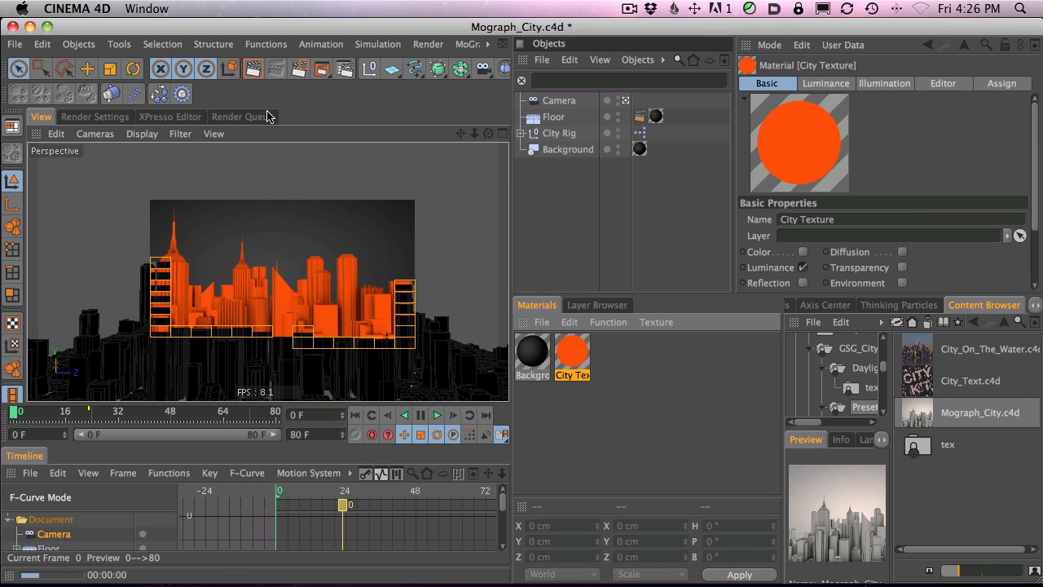
- Set the City Rig's City Width to 49 and City Depth to 50, and render the city from a raised angle
left_click_drag(322, 324, 342, 245, "alt")
right_click_drag(461, 265, 699, 211, "alt")
left_click(568, 152)
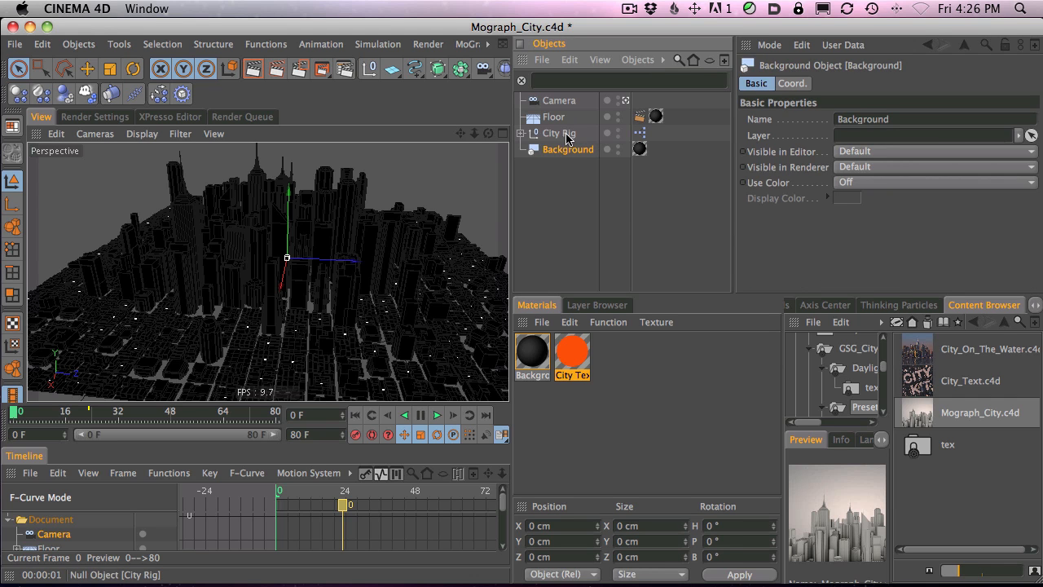
left_click(562, 136)
left_click_drag(958, 135, 1041, 149)
left_click(1040, 150)
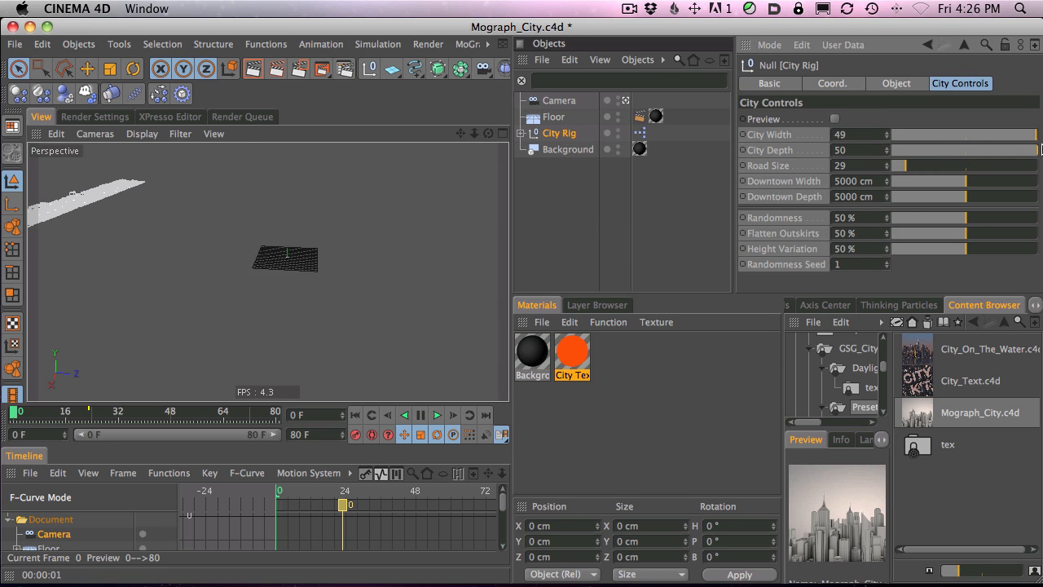
left_click(254, 71)
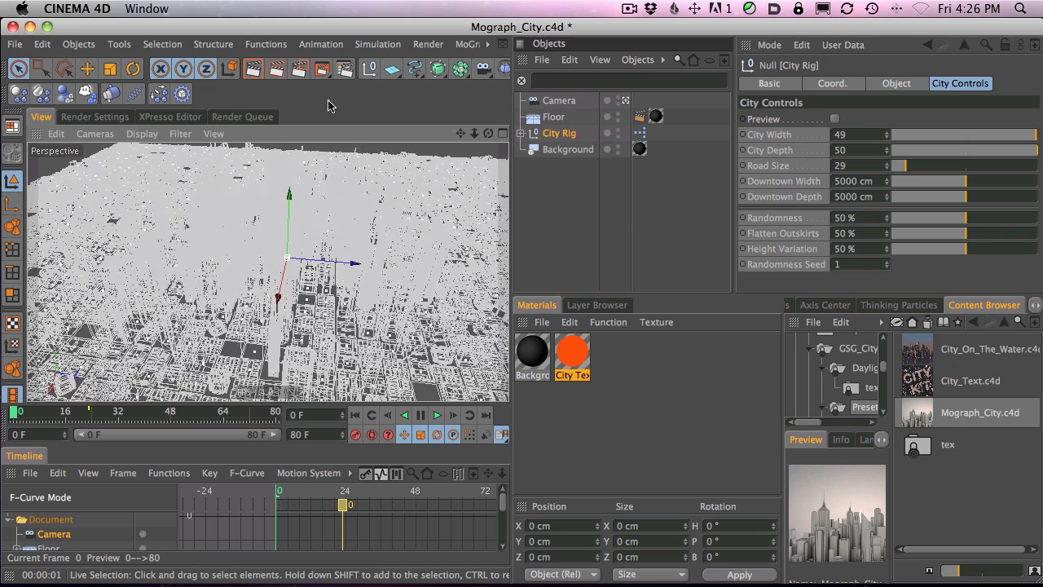
left_click(254, 71)
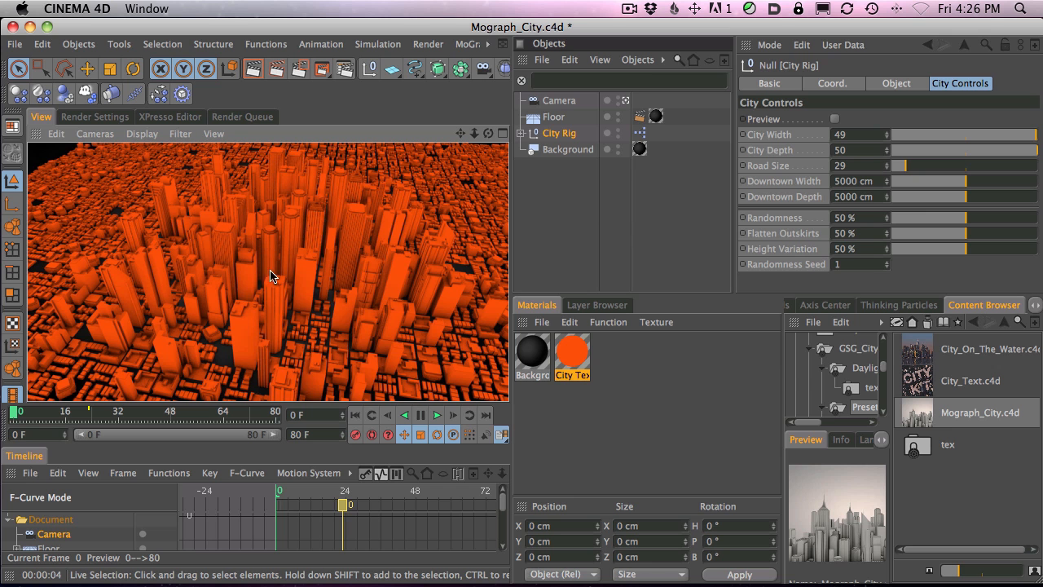
- Reframe the enlarged city as a low skyline against the dark background and render the view
key("a")
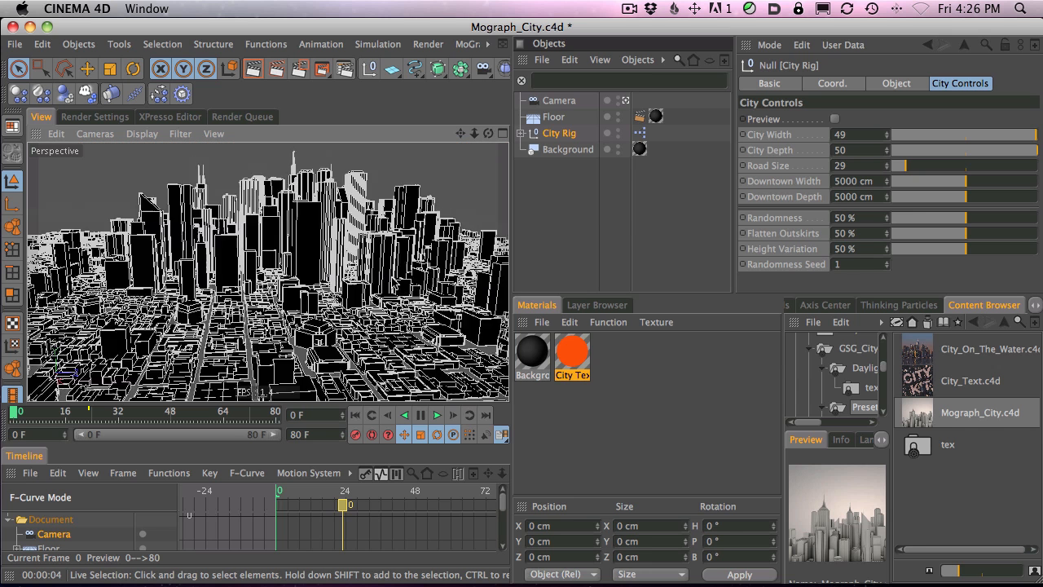
middle_click_drag(428, 228, 407, 291, "alt")
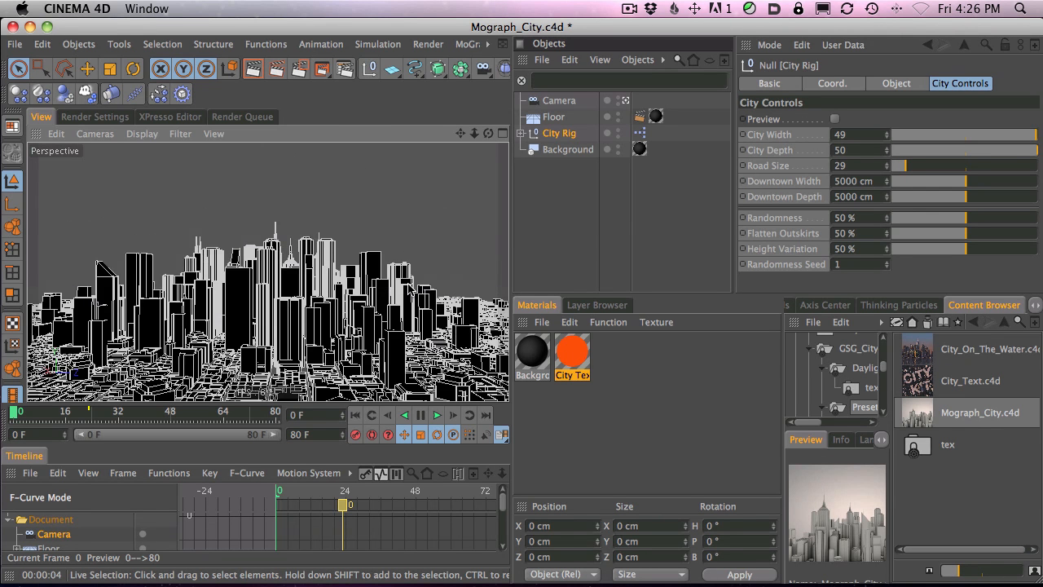
left_click(255, 69)
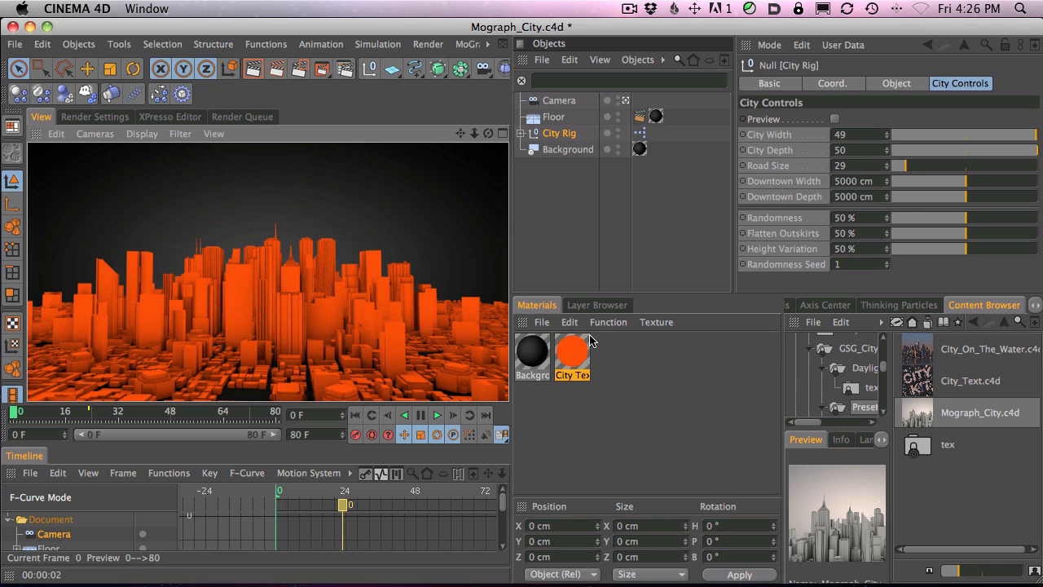
- Set the City Texture's luminance color to near-white (R 255, G 244, B 255) and render the view
double_click(574, 352)
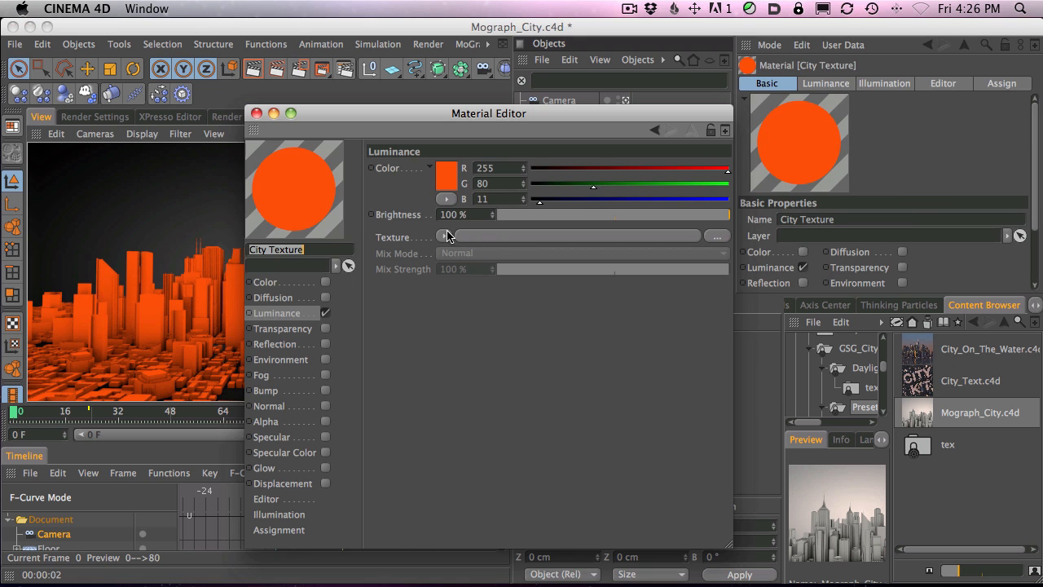
left_click(724, 184)
left_click(728, 199)
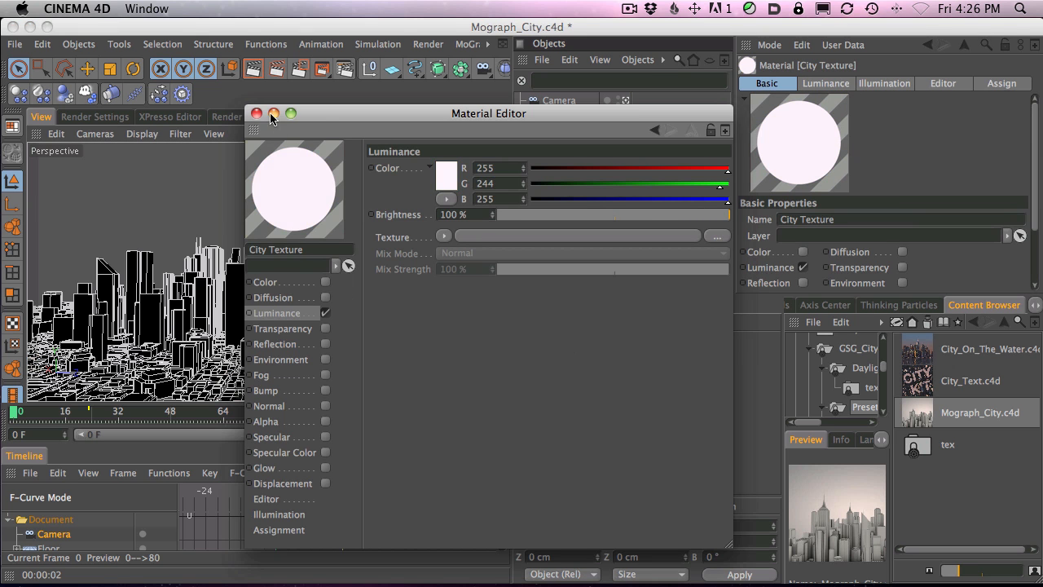
left_click(257, 114)
left_click(254, 72)
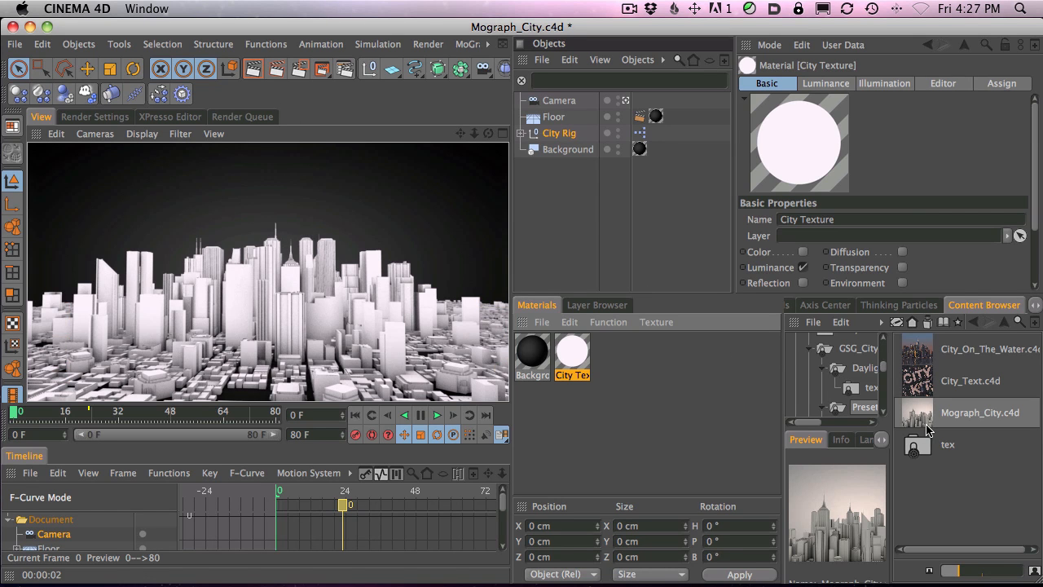
- Go up one folder level from the presets in the Content Browser
left_click(1004, 322)
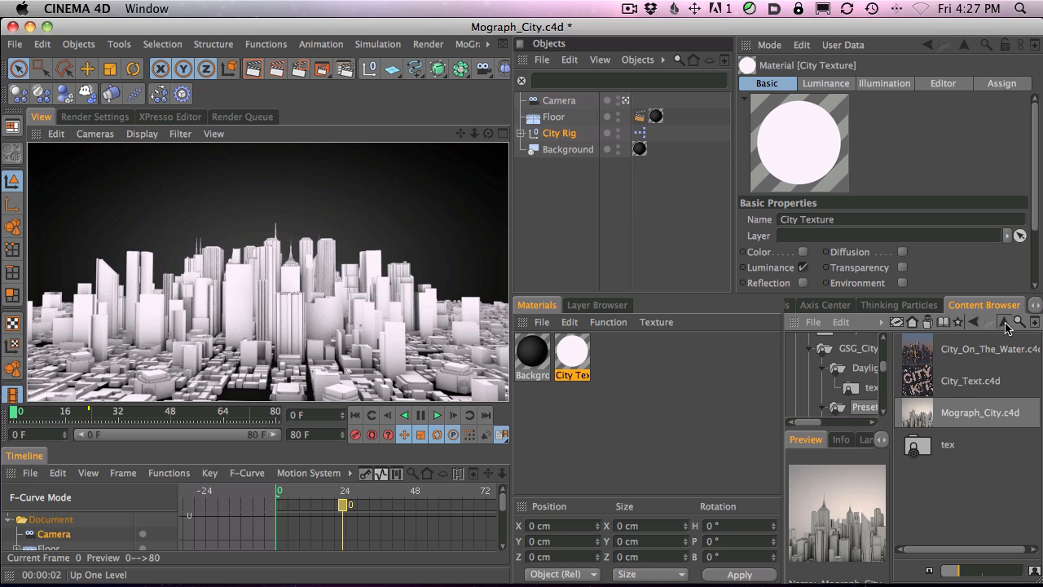